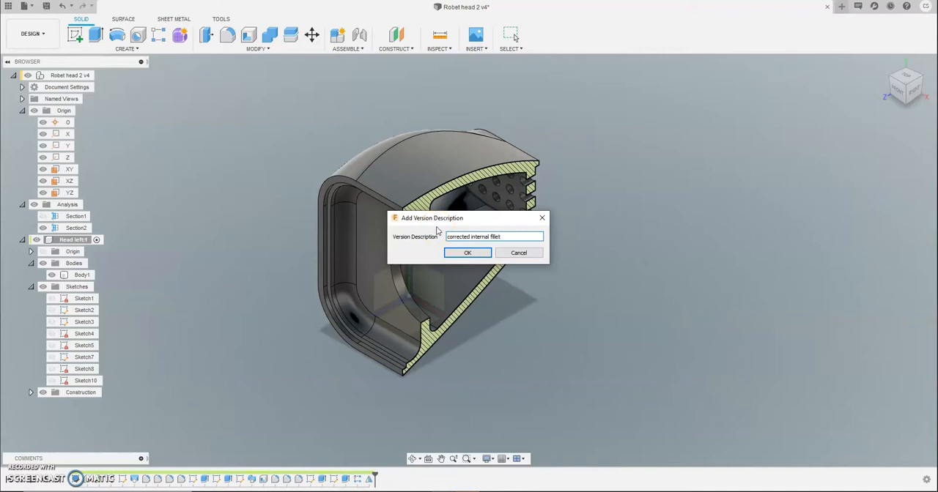
Step: Save the design with the version description "corrected internal fillet" and hide the Section2 analysis
{"action": "left_click", "coordinate": [448, 252]}
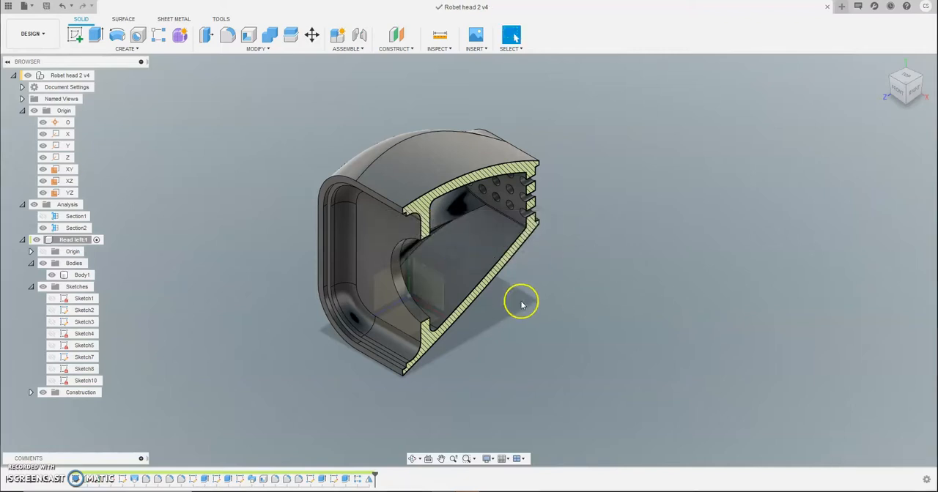
{"action": "left_click", "coordinate": [561, 333]}
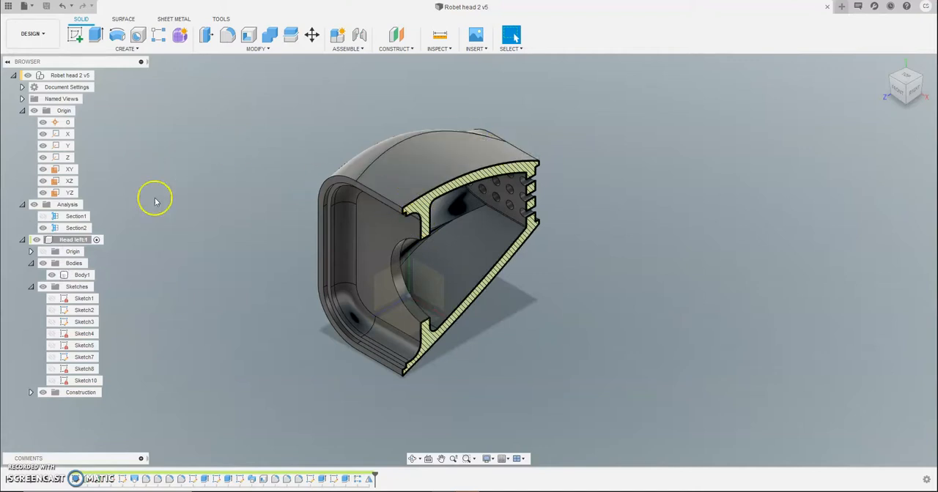
{"action": "left_click", "coordinate": [42, 228]}
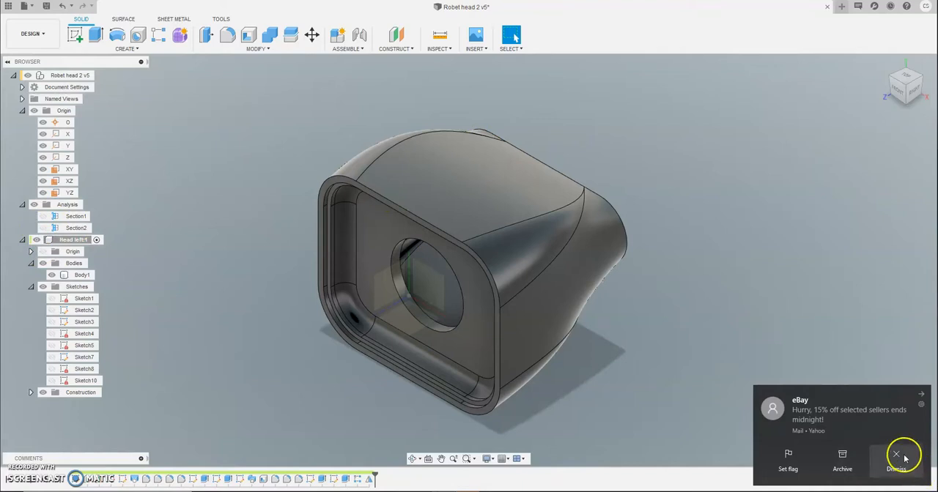
{"action": "left_click", "coordinate": [905, 460]}
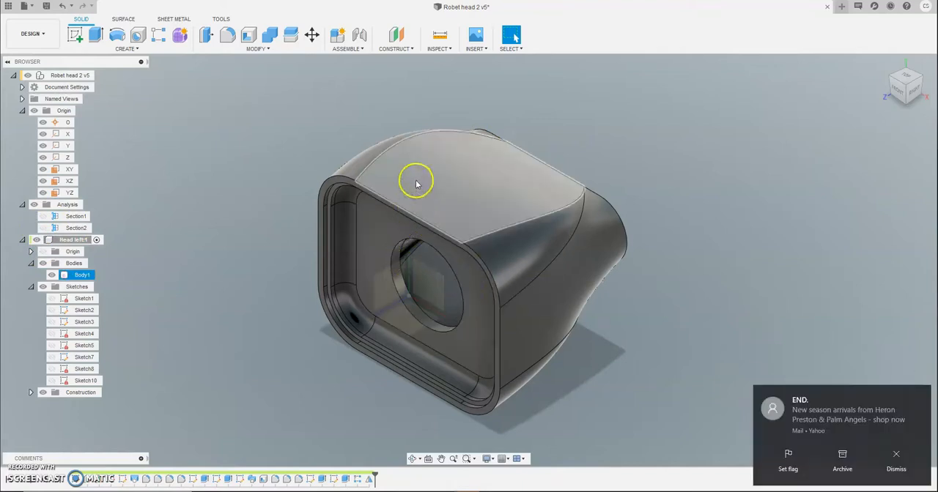
{"action": "left_click", "coordinate": [895, 458]}
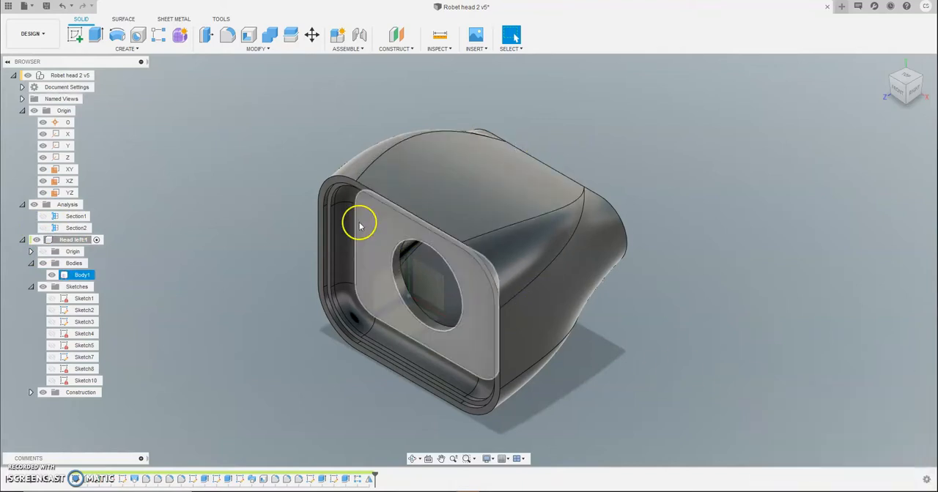
{"action": "left_click", "coordinate": [403, 209]}
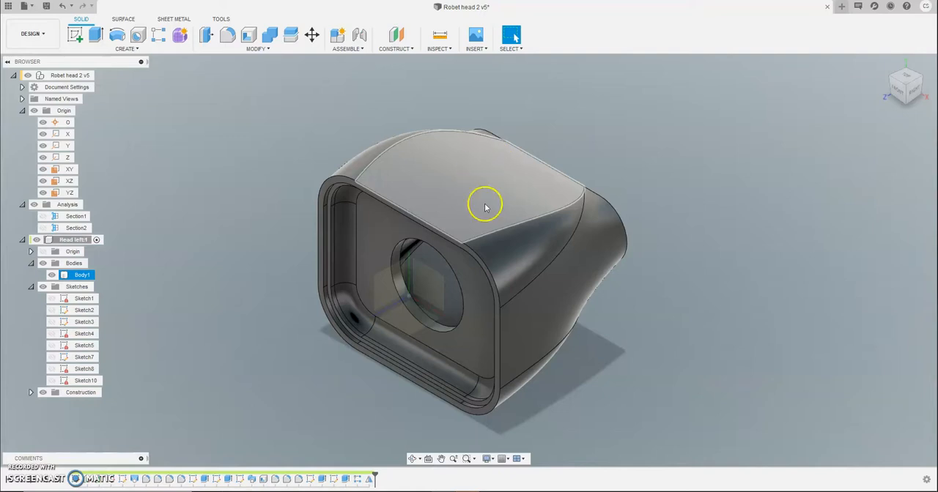
{"action": "left_click", "coordinate": [558, 373]}
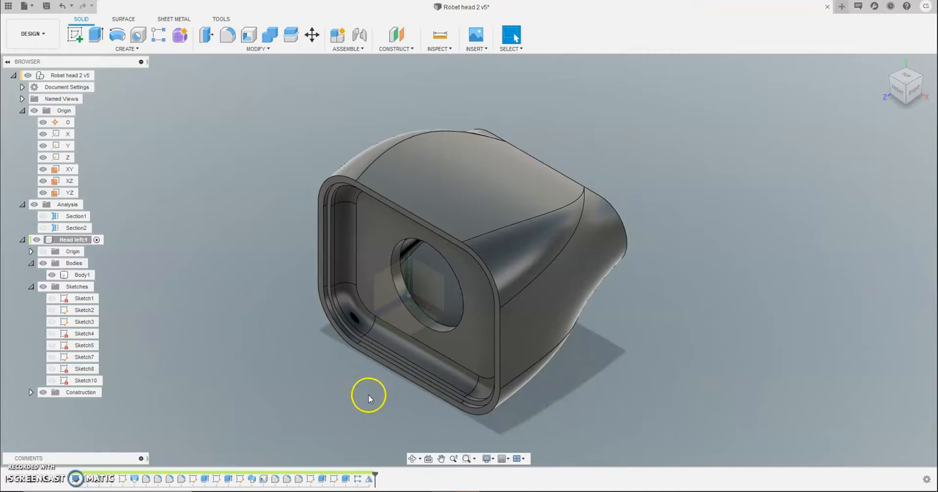
{"action": "left_click", "coordinate": [513, 150]}
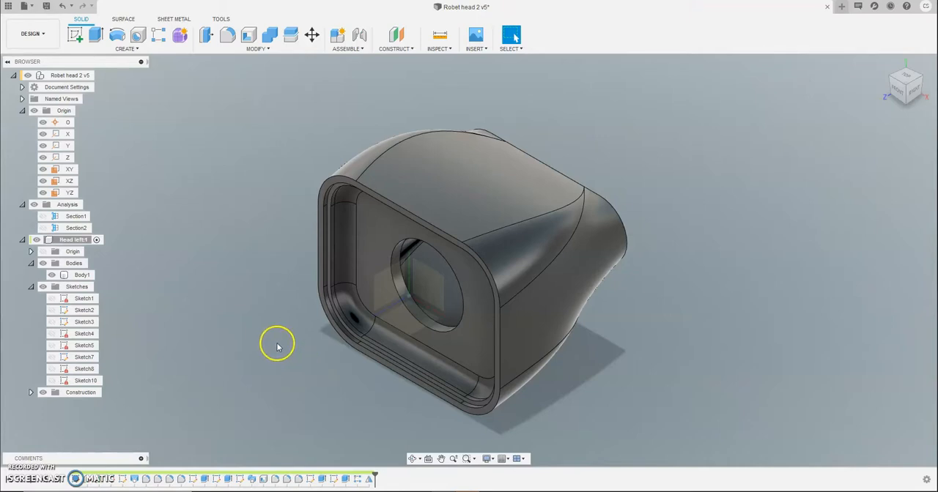
Step: Start a sketch on the YZ plane and draw a five-point fit point spline arching above the head from its front upper corner to its rear upper corner
{"action": "left_click", "coordinate": [75, 35]}
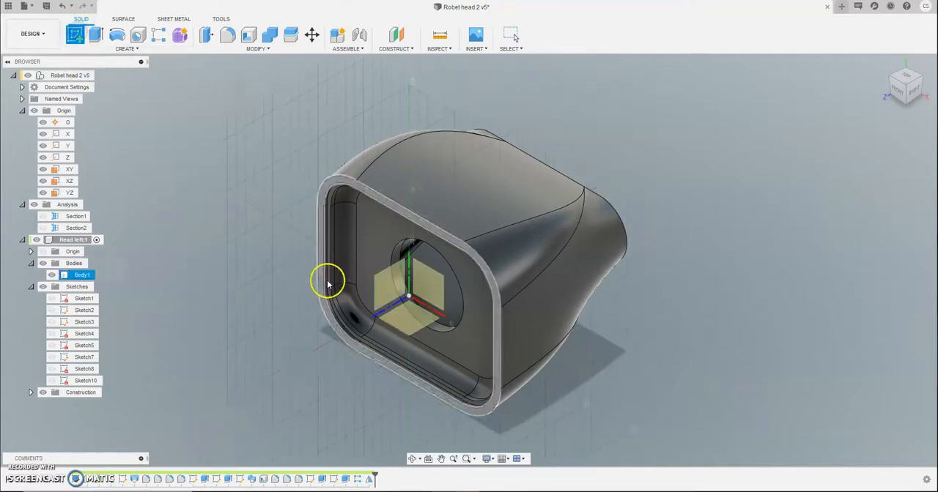
{"action": "left_click", "coordinate": [379, 285]}
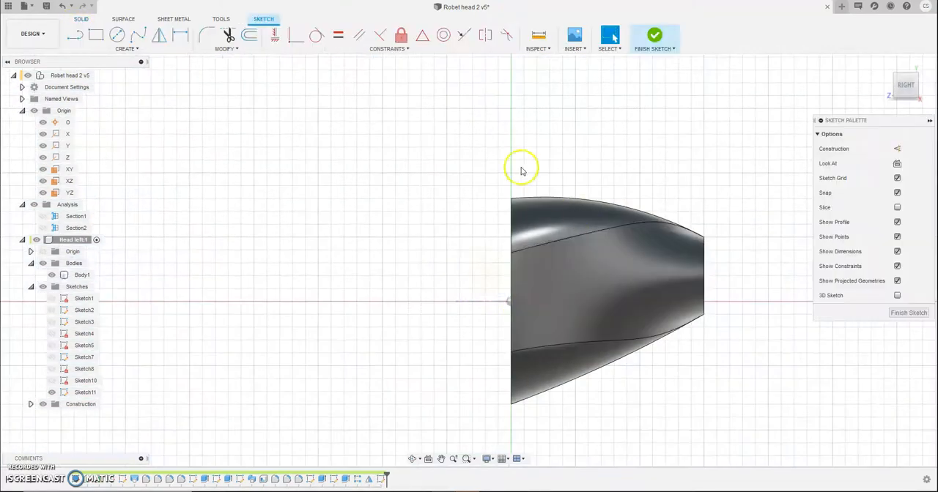
{"action": "left_click", "coordinate": [128, 49]}
{"action": "left_click", "coordinate": [135, 131]}
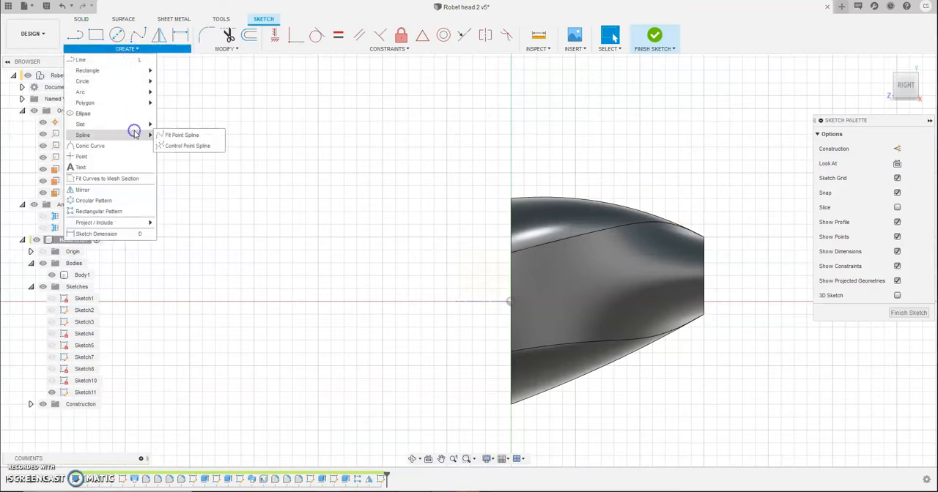
{"action": "left_click", "coordinate": [186, 136]}
{"action": "scroll", "coordinate": [527, 194], "scroll_direction": "up", "scroll_amount": 5}
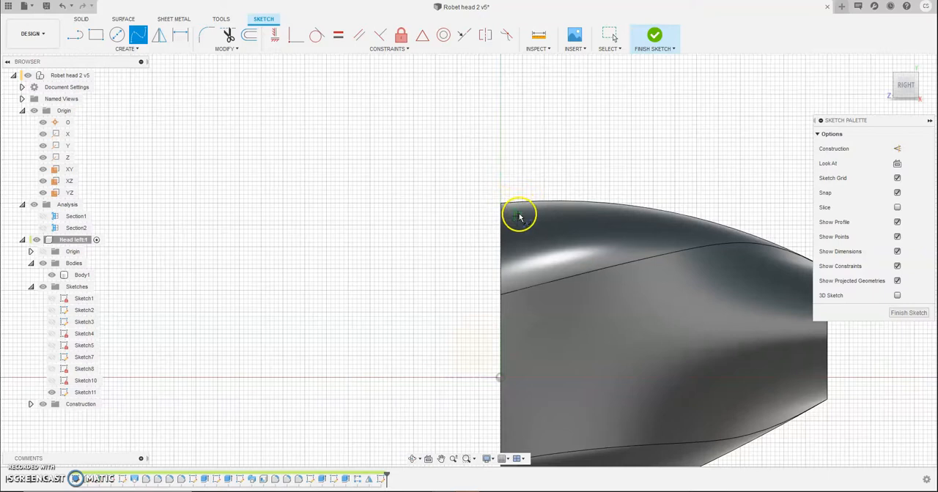
{"action": "middle_click_drag", "start_coordinate": [440, 209], "coordinate": [271, 195]}
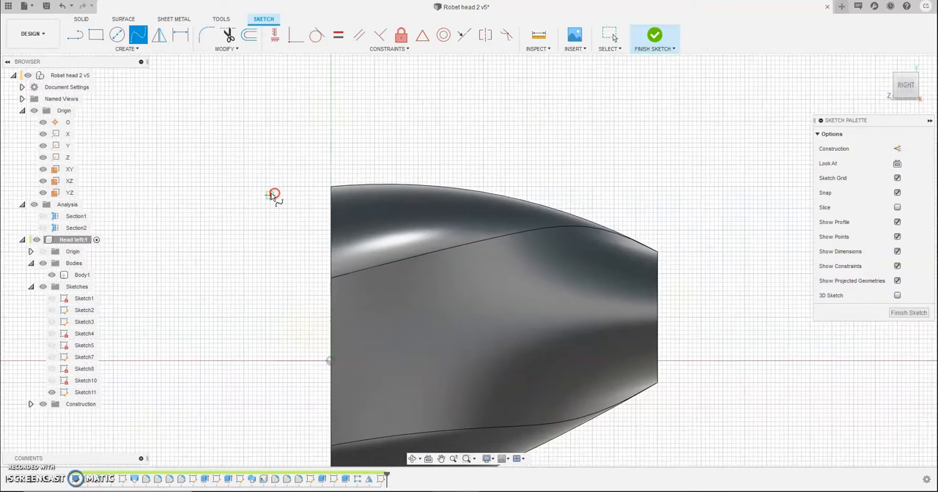
{"action": "left_click", "coordinate": [331, 186]}
{"action": "left_click", "coordinate": [400, 143]}
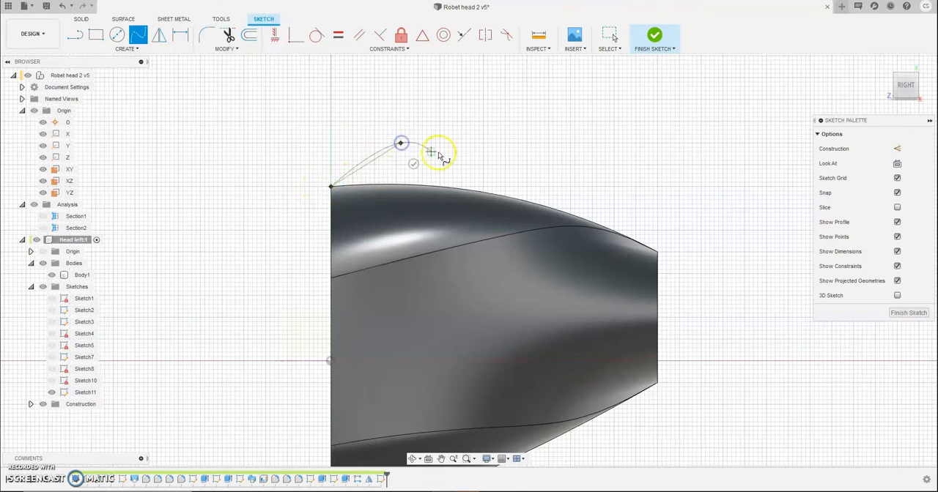
{"action": "left_click", "coordinate": [532, 159]}
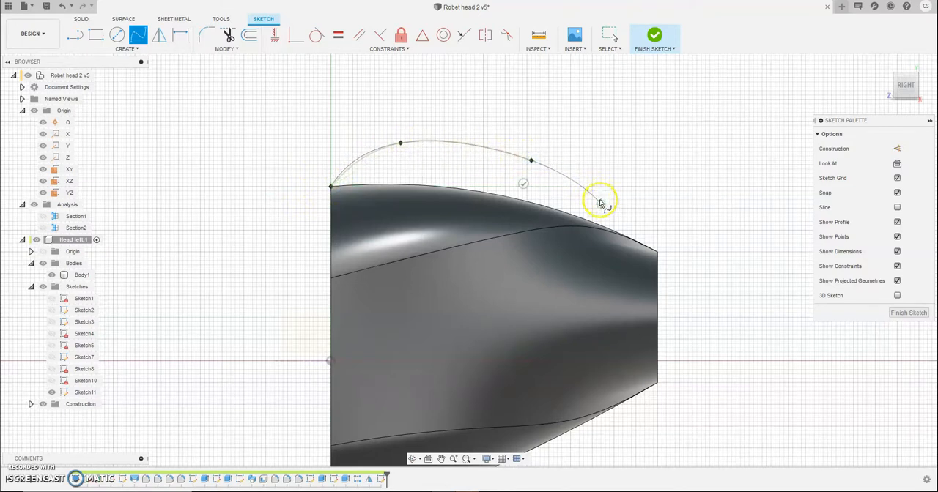
{"action": "left_click", "coordinate": [636, 225]}
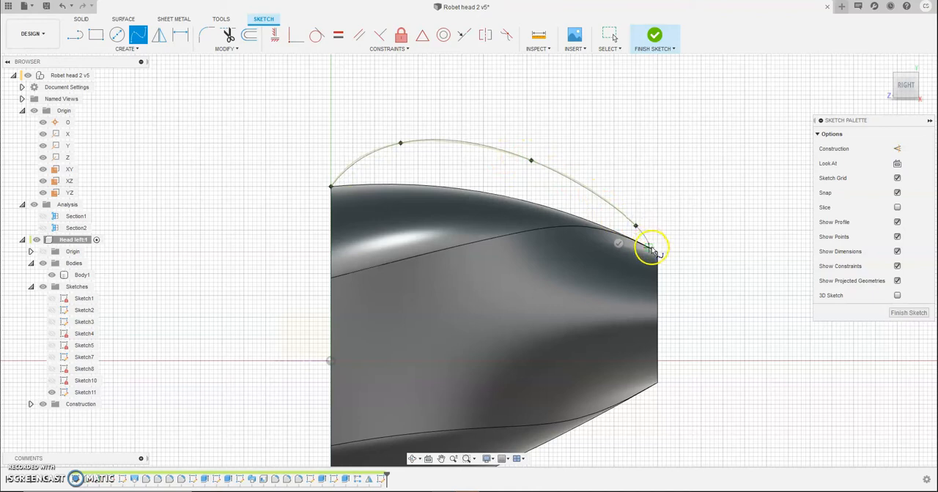
{"action": "left_click", "coordinate": [657, 252]}
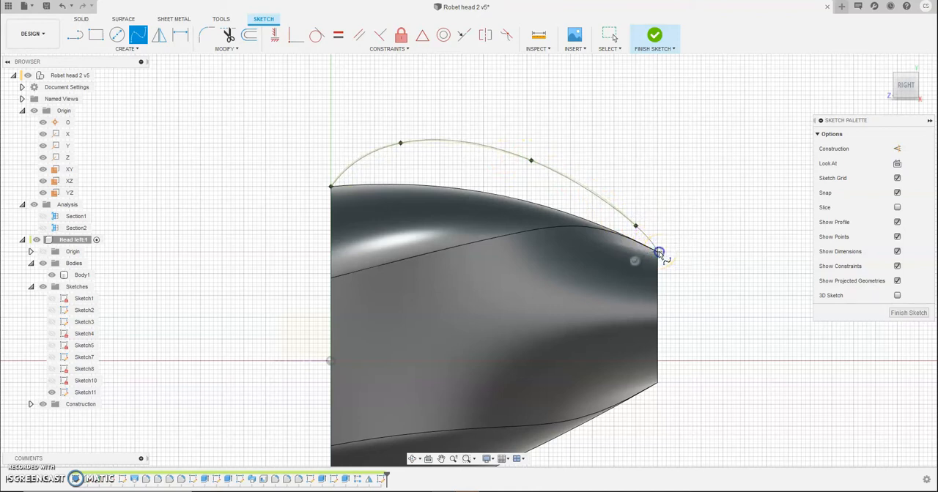
{"action": "right_click", "coordinate": [724, 209]}
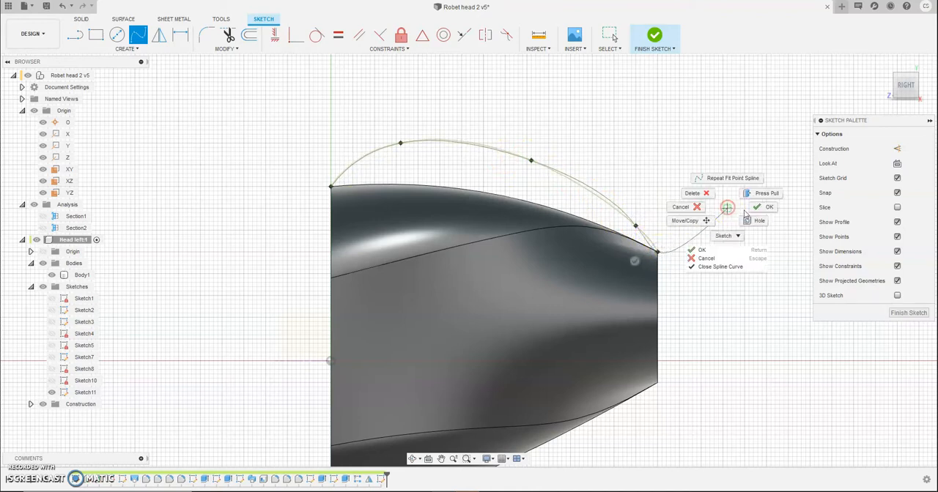
{"action": "left_click", "coordinate": [748, 209]}
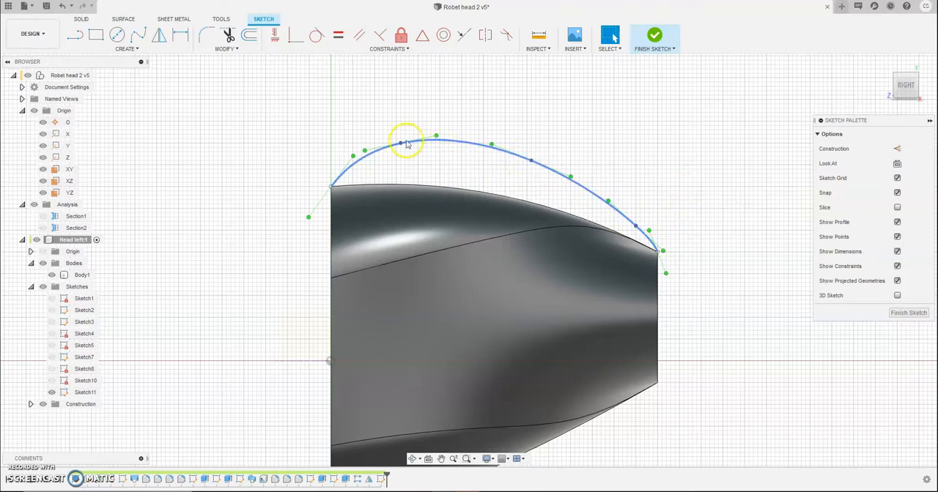
Step: Reshape the spline by adjusting the second point's tangent handle and moving the third point to about Y 46, Z -44 and the fourth to Y 32, Z -69
{"action": "left_click", "coordinate": [436, 138]}
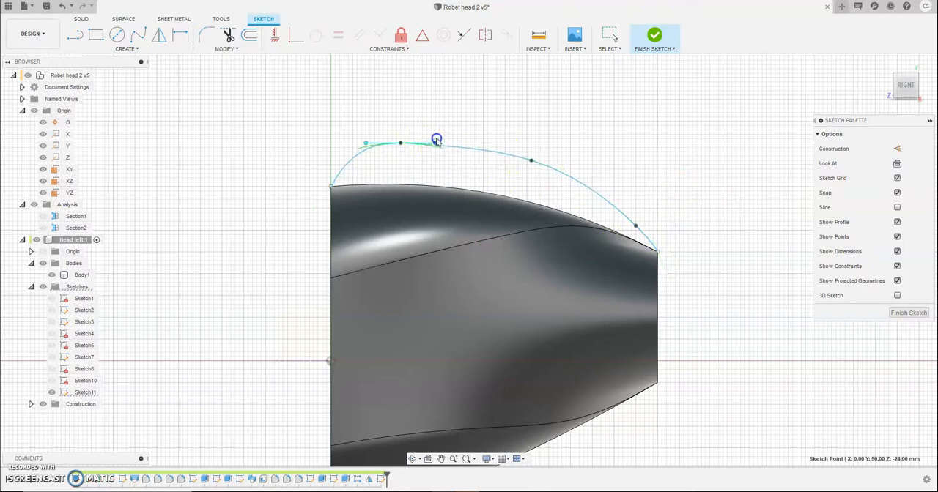
{"action": "left_click", "coordinate": [524, 159]}
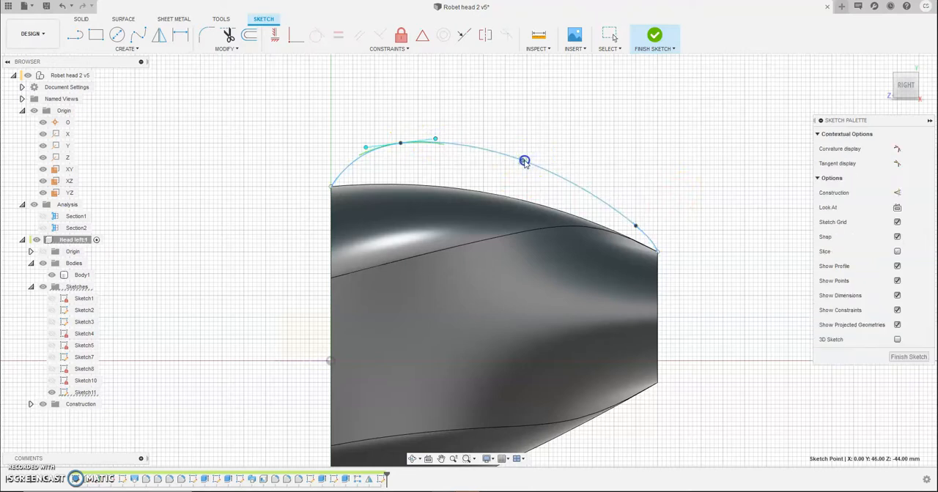
{"action": "left_click", "coordinate": [631, 225]}
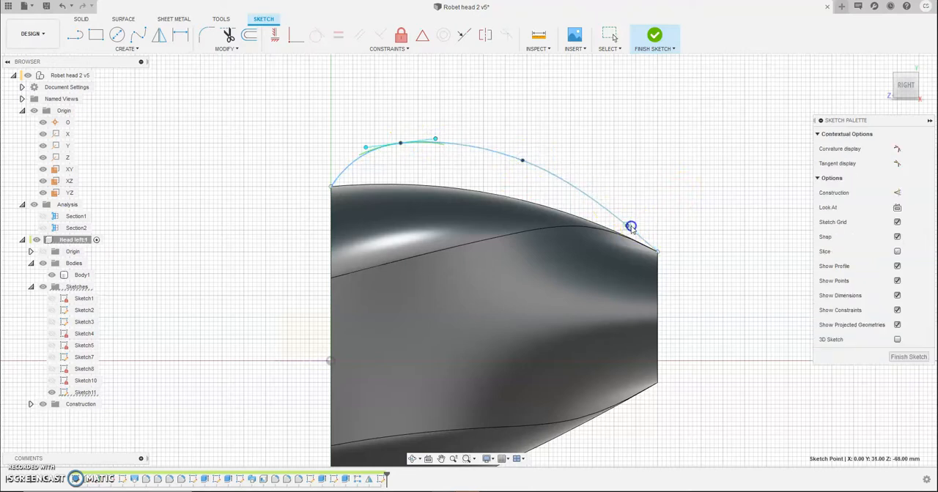
{"action": "left_click_drag", "start_coordinate": [630, 226], "coordinate": [630, 221]}
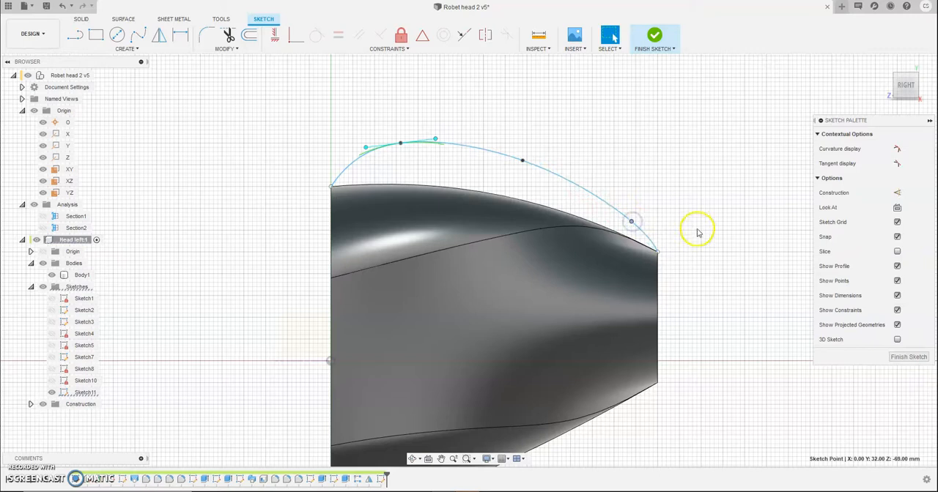
Step: Try to constrain the spline's front endpoint coincident with the head's front upper corner, and undo the constraint
{"action": "scroll", "coordinate": [353, 199], "scroll_direction": "up", "scroll_amount": 5}
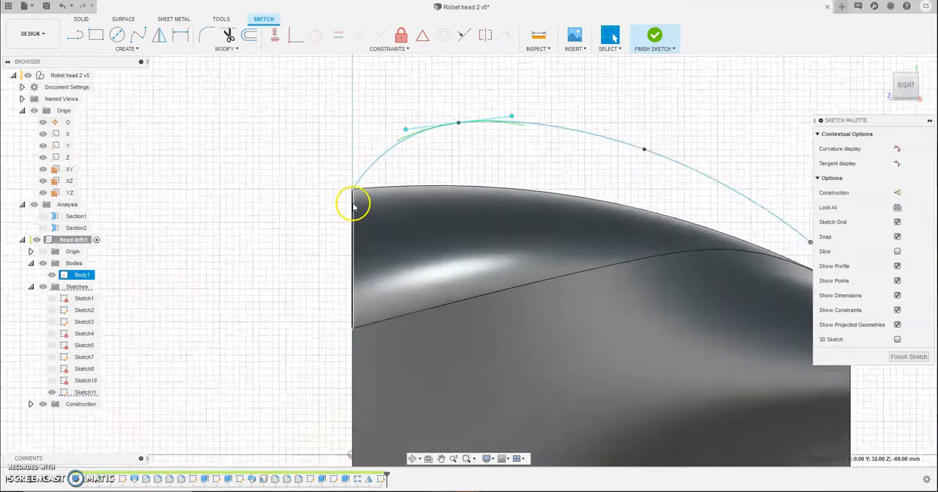
{"action": "scroll", "coordinate": [357, 193], "scroll_direction": "up", "scroll_amount": 5}
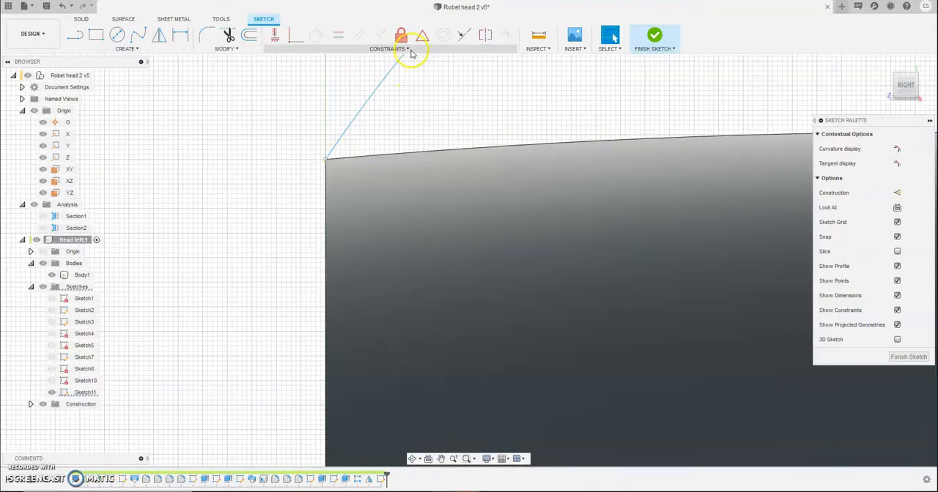
{"action": "left_click", "coordinate": [407, 50]}
{"action": "left_click", "coordinate": [289, 71]}
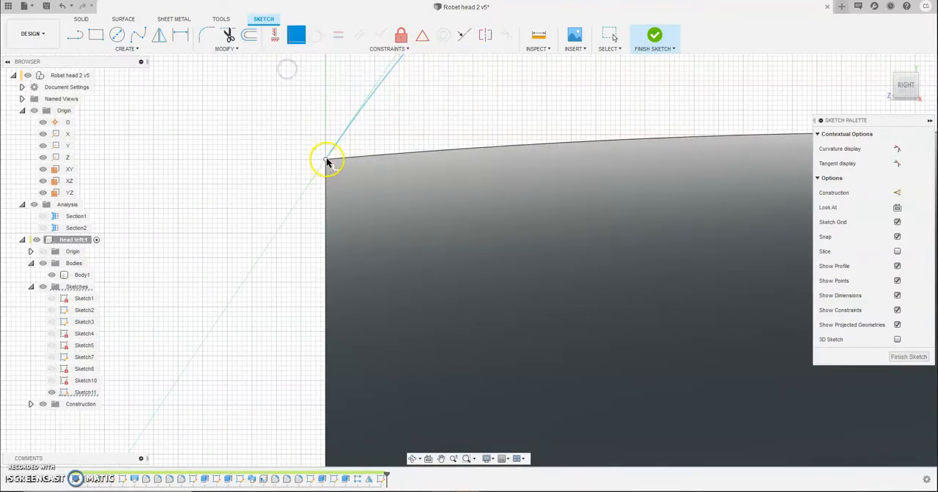
{"action": "left_click", "coordinate": [327, 160]}
{"action": "left_click", "coordinate": [327, 162]}
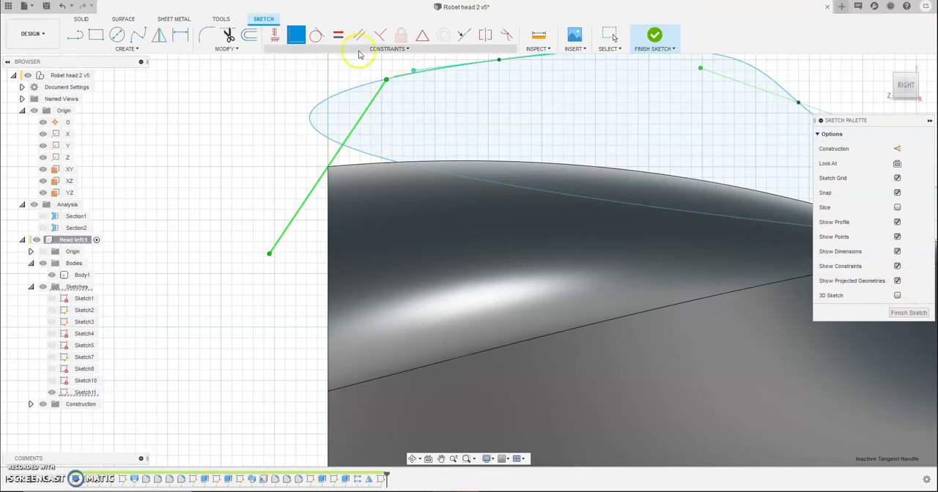
{"action": "left_click", "coordinate": [65, 6]}
{"action": "left_click", "coordinate": [64, 9]}
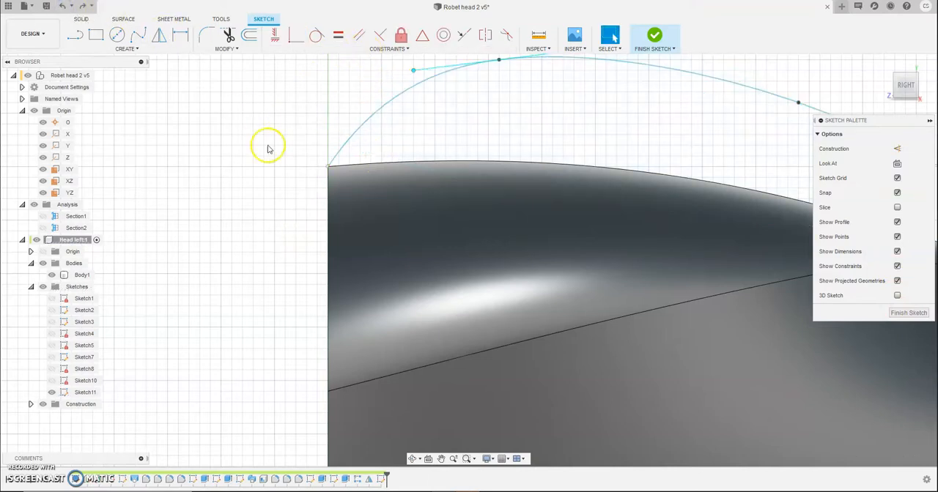
Step: Project the head's vertical front edge into the sketch and apply a coincident constraint between its upper end and the spline's front endpoint
{"action": "scroll", "coordinate": [347, 170], "scroll_direction": "up", "scroll_amount": 4}
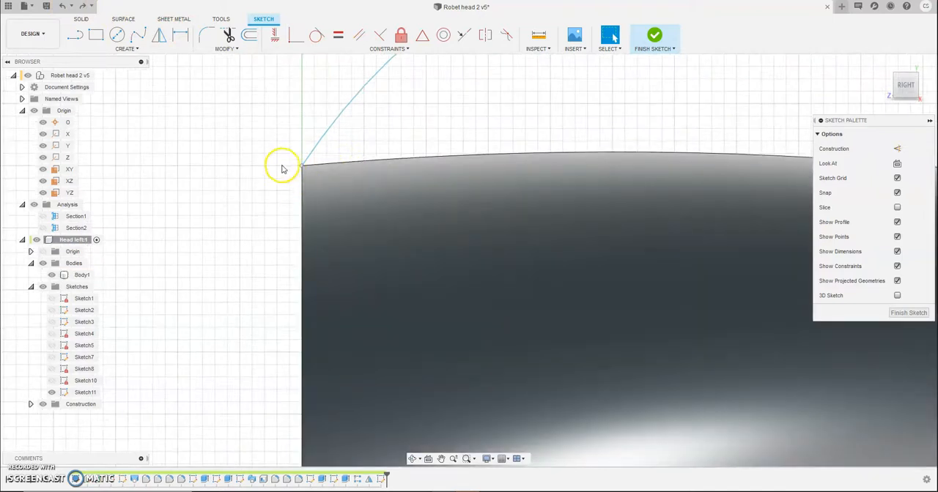
{"action": "key", "text": "p"}
{"action": "left_click", "coordinate": [301, 179]}
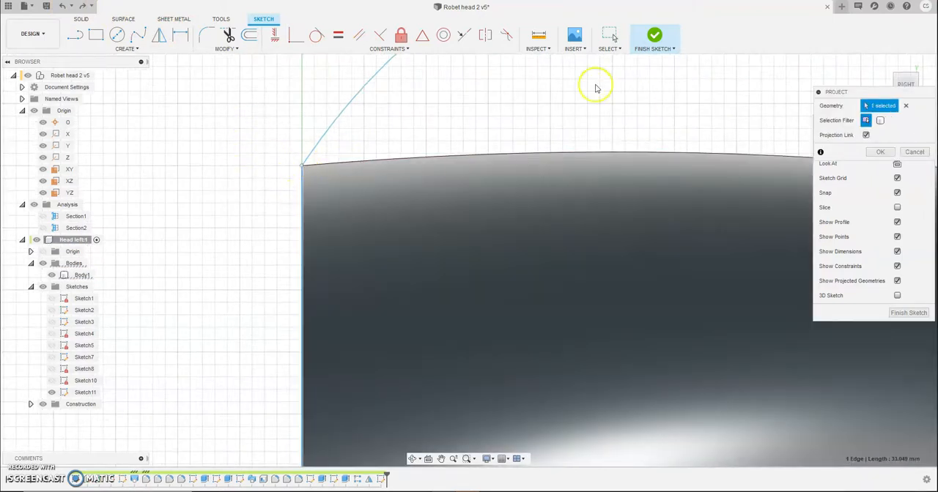
{"action": "left_click", "coordinate": [296, 34]}
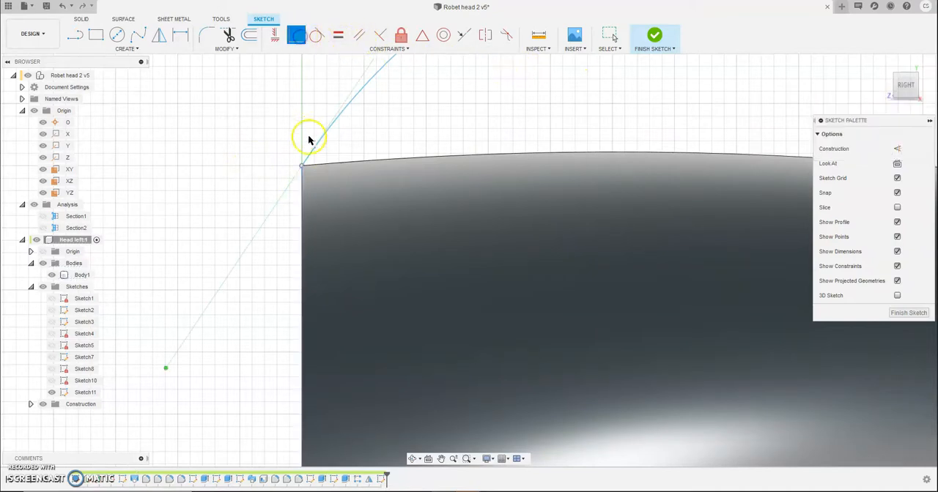
{"action": "left_click", "coordinate": [303, 166]}
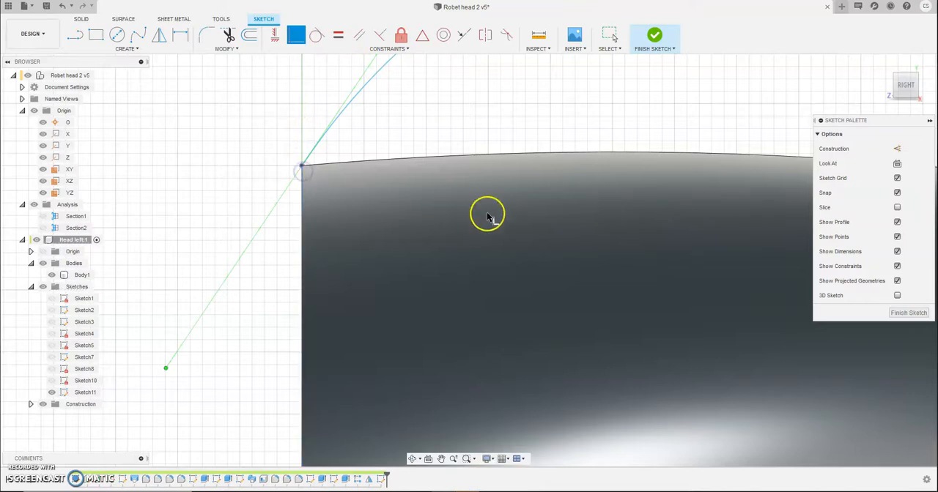
Step: Project the head's curved top edge, make its rear end coincident with the spline's rear endpoint, and finish the sketch
{"action": "middle_click_drag", "start_coordinate": [677, 290], "coordinate": [336, 258]}
{"action": "mouse_move", "coordinate": [568, 284]}
{"action": "middle_mouse_down"}
{"action": "mouse_move", "coordinate": [356, 251]}
{"action": "mouse_move", "coordinate": [279, 218]}
{"action": "mouse_move", "coordinate": [300, 171]}
{"action": "mouse_move", "coordinate": [380, 126]}
{"action": "mouse_move", "coordinate": [298, 88]}
{"action": "middle_mouse_up"}
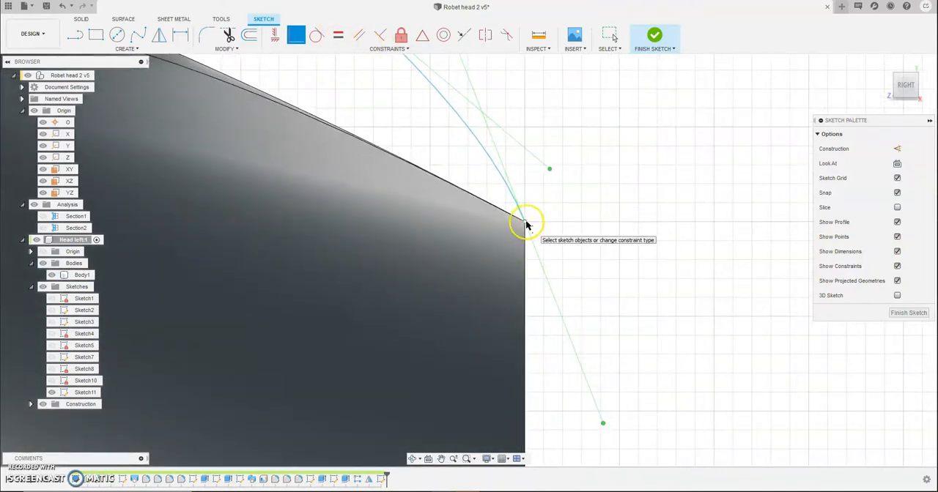
{"action": "key", "text": "p"}
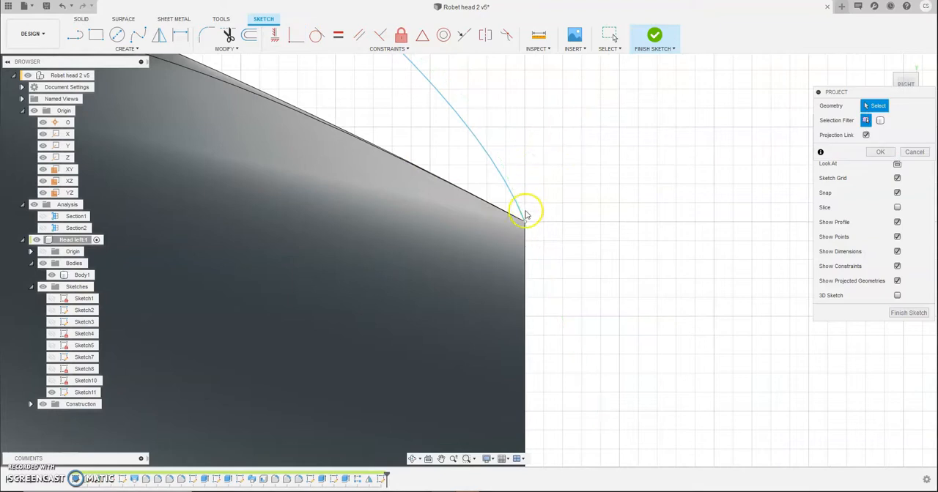
{"action": "left_click", "coordinate": [517, 217]}
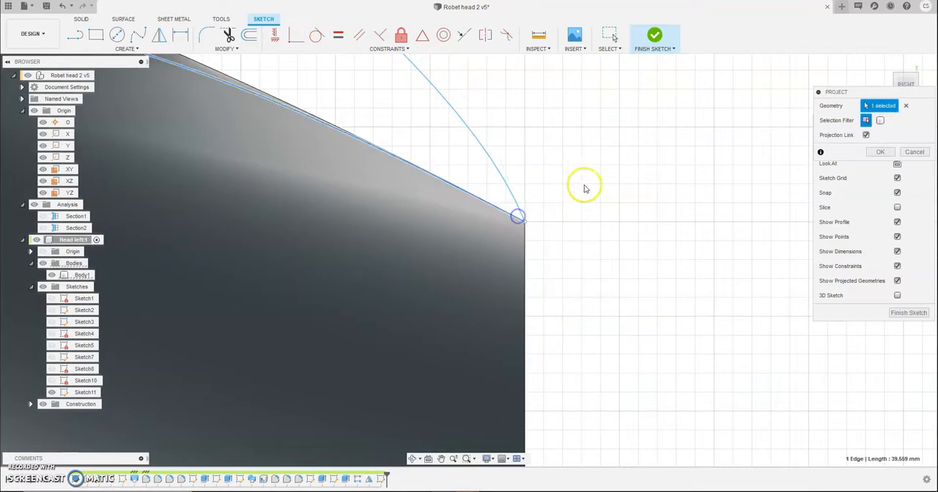
{"action": "left_click", "coordinate": [299, 36]}
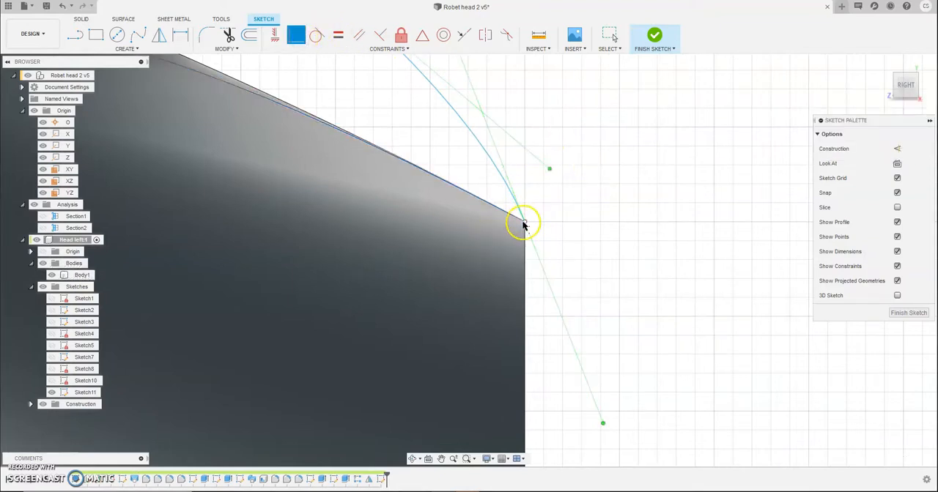
{"action": "left_click", "coordinate": [525, 223]}
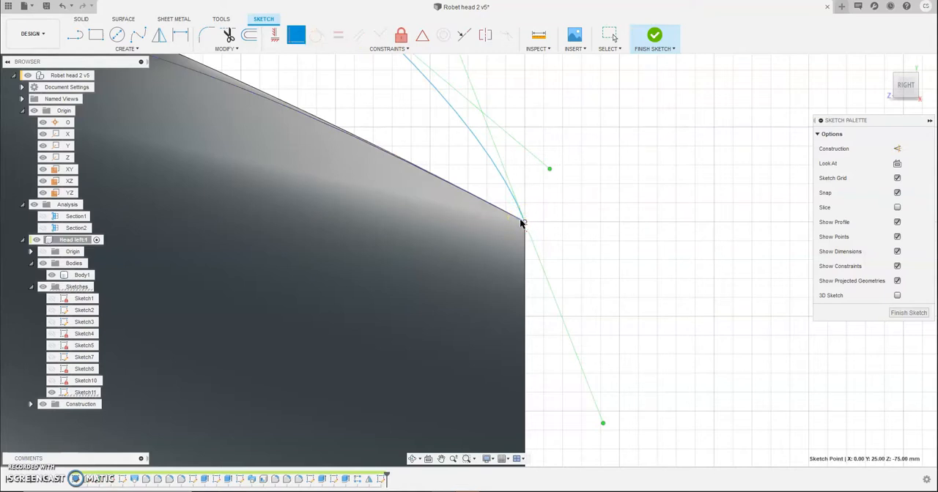
{"action": "left_click", "coordinate": [520, 221]}
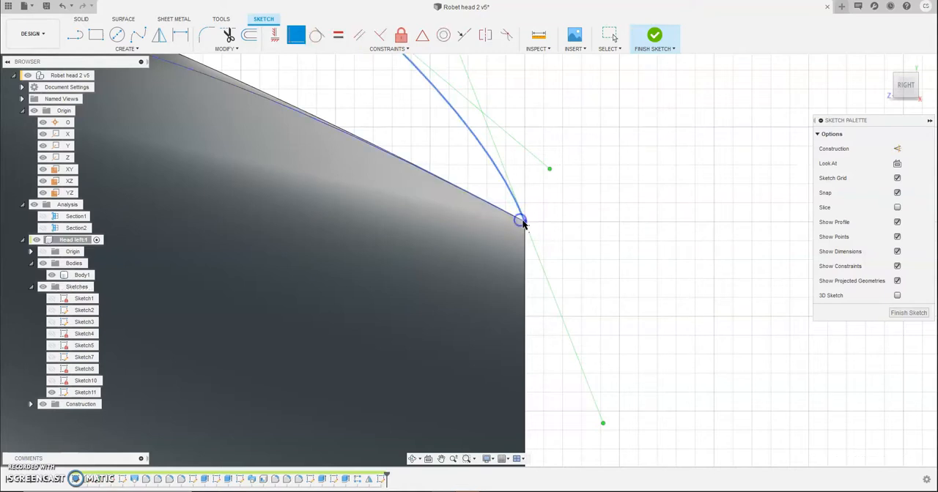
{"action": "left_click", "coordinate": [894, 309]}
Step: Begin a surface extrusion of the spline above the head, pulled out about 11.4 mm to one side of the profile plane
{"action": "scroll", "coordinate": [632, 315], "scroll_direction": "down", "scroll_amount": 3}
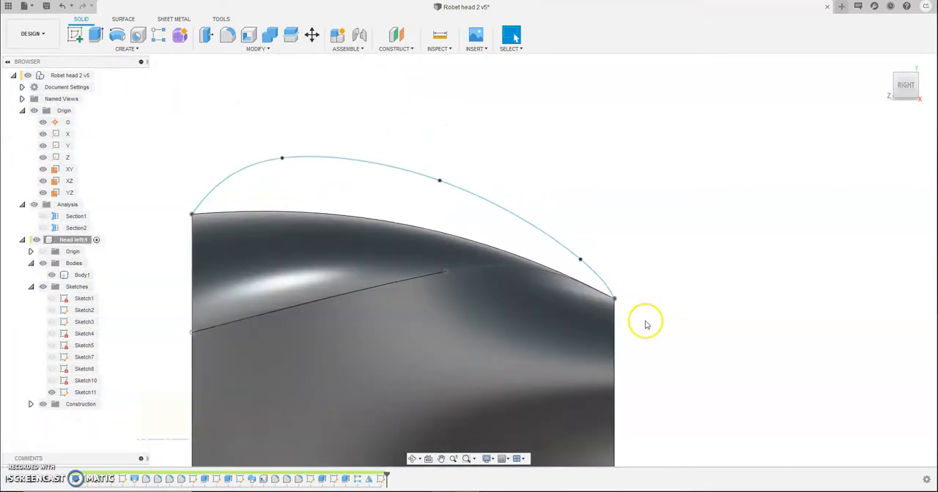
{"action": "middle_click_drag", "start_coordinate": [648, 329], "coordinate": [634, 368], "text": "shift"}
{"action": "left_click", "coordinate": [610, 358]}
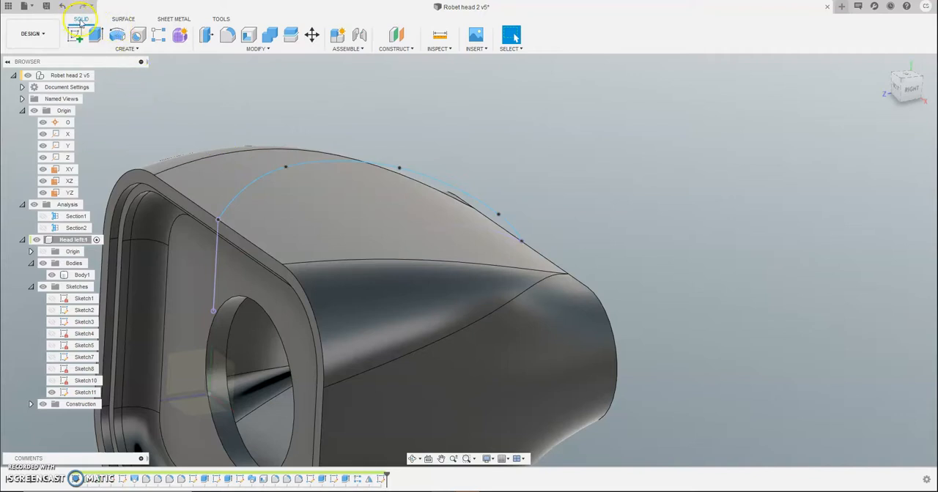
{"action": "left_click", "coordinate": [124, 19]}
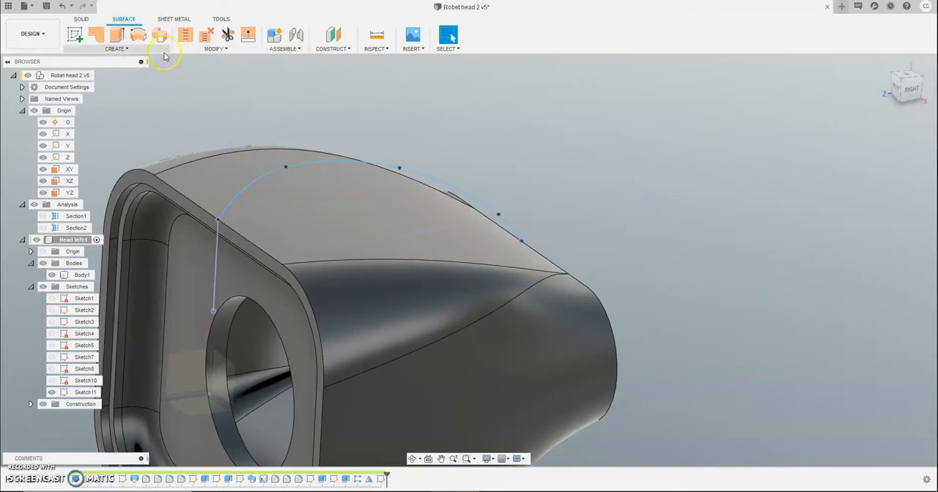
{"action": "left_click", "coordinate": [116, 49]}
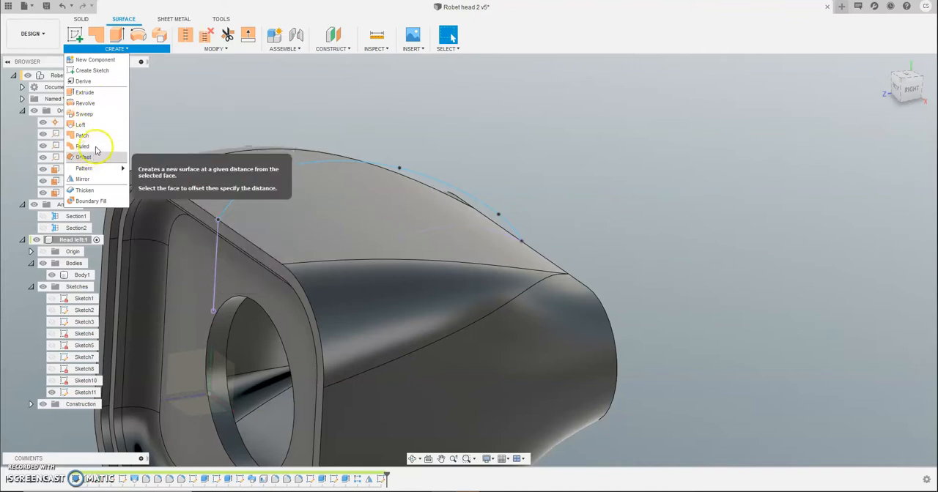
{"action": "left_click", "coordinate": [135, 117]}
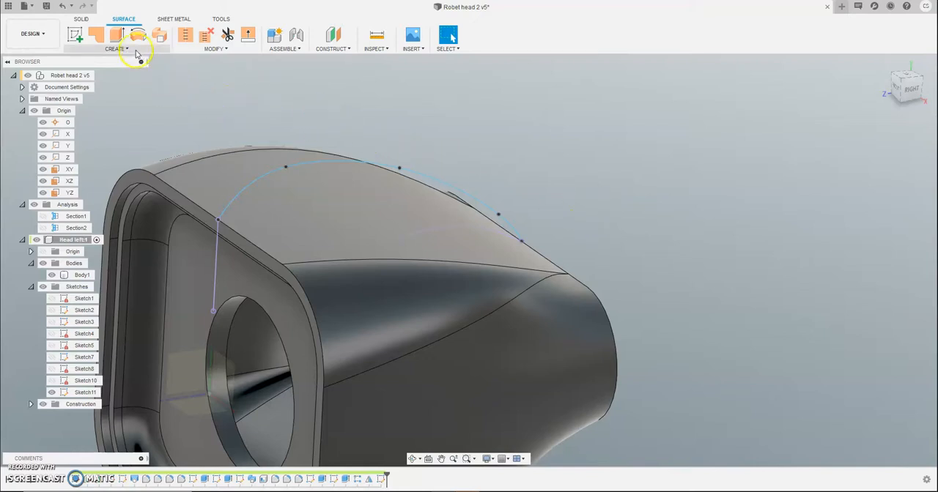
{"action": "left_click", "coordinate": [115, 34]}
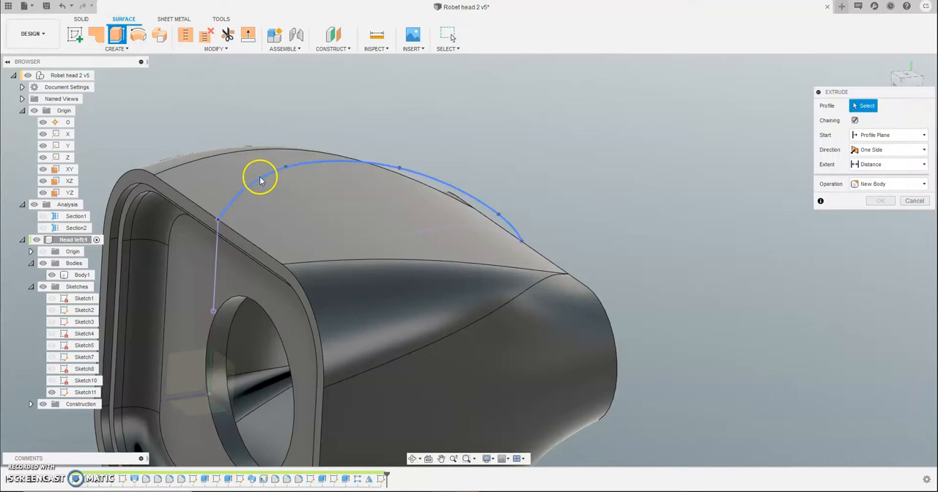
{"action": "left_click", "coordinate": [257, 176]}
{"action": "left_click_drag", "start_coordinate": [265, 178], "coordinate": [291, 197]}
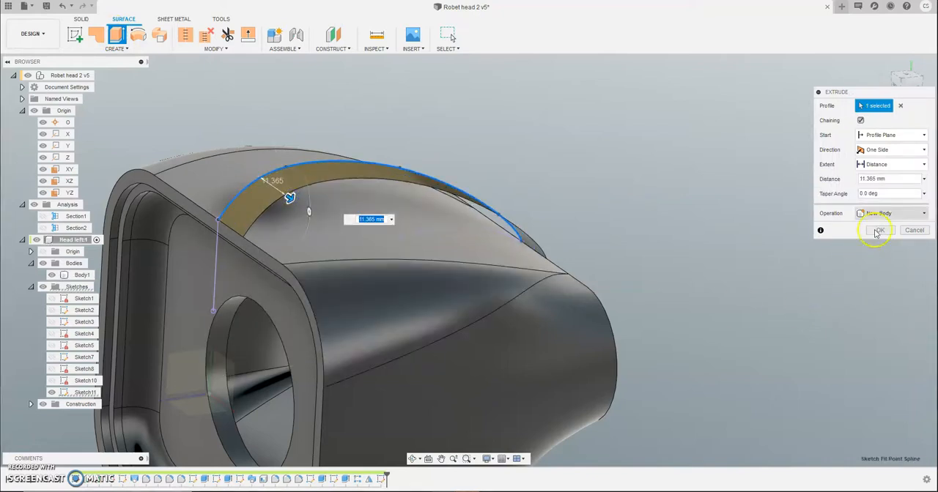
Step: Make the surface extrusion symmetric with a distance of about 13.8 mm per side, and create it as a new body
{"action": "middle_click_drag", "start_coordinate": [453, 314], "coordinate": [454, 333], "text": "shift"}
{"action": "left_click", "coordinate": [902, 151]}
{"action": "left_click", "coordinate": [883, 185]}
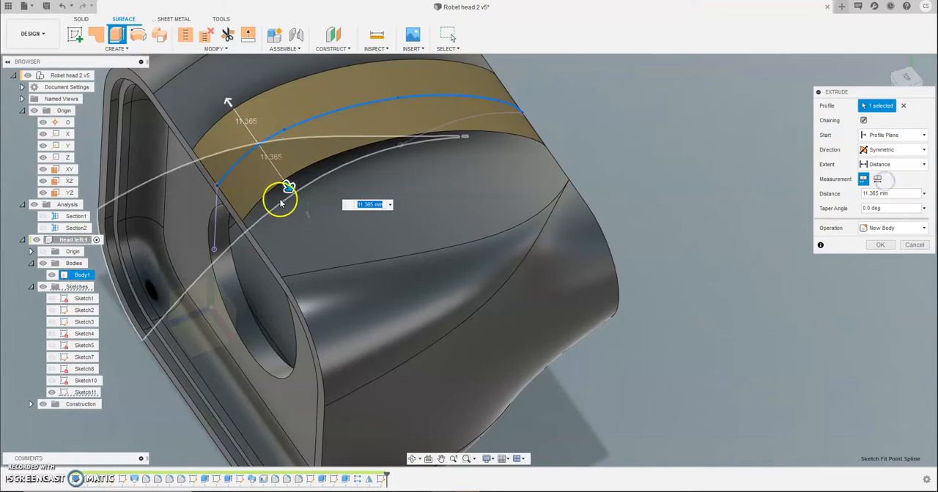
{"action": "left_click_drag", "start_coordinate": [280, 193], "coordinate": [321, 177]}
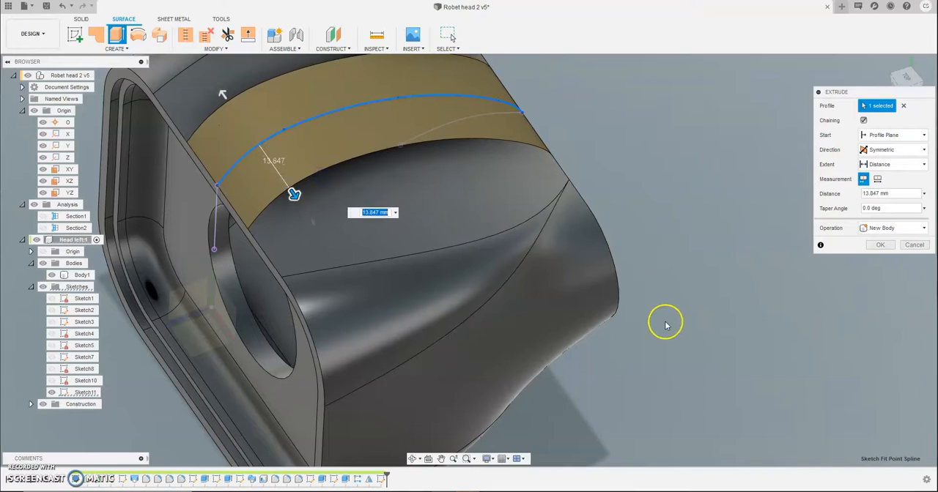
{"action": "middle_click_drag", "start_coordinate": [689, 342], "coordinate": [677, 309], "text": "shift"}
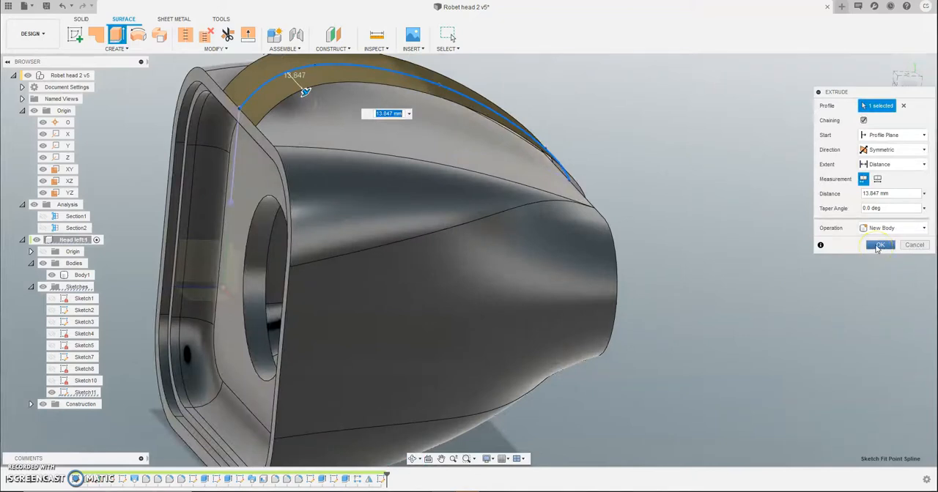
{"action": "left_click", "coordinate": [878, 246]}
{"action": "mouse_move", "coordinate": [764, 336]}
{"action": "middle_mouse_down", "text": "shift"}
{"action": "mouse_move", "coordinate": [782, 342]}
{"action": "mouse_move", "coordinate": [766, 329]}
{"action": "mouse_move", "coordinate": [776, 325]}
{"action": "mouse_move", "coordinate": [772, 341]}
{"action": "middle_mouse_up", "text": "shift"}
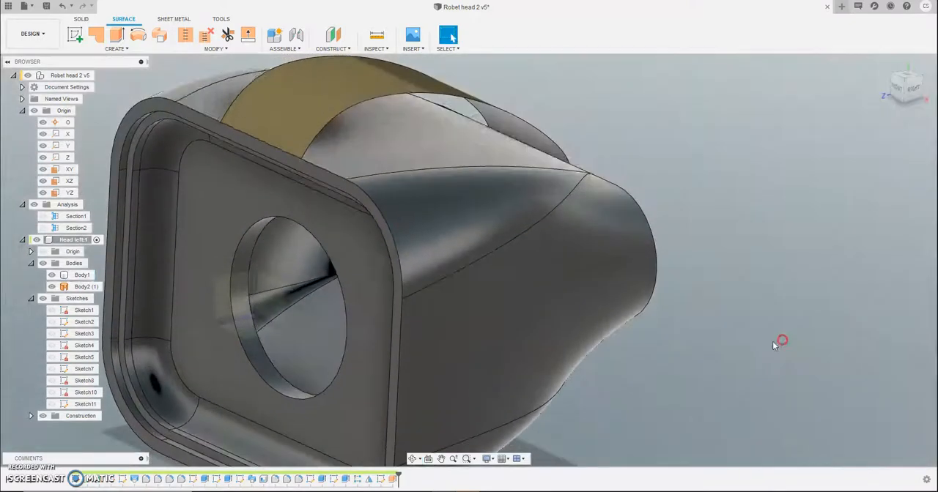
{"action": "middle_click_drag", "start_coordinate": [659, 205], "coordinate": [652, 241], "text": "shift"}
{"action": "left_click", "coordinate": [326, 138]}
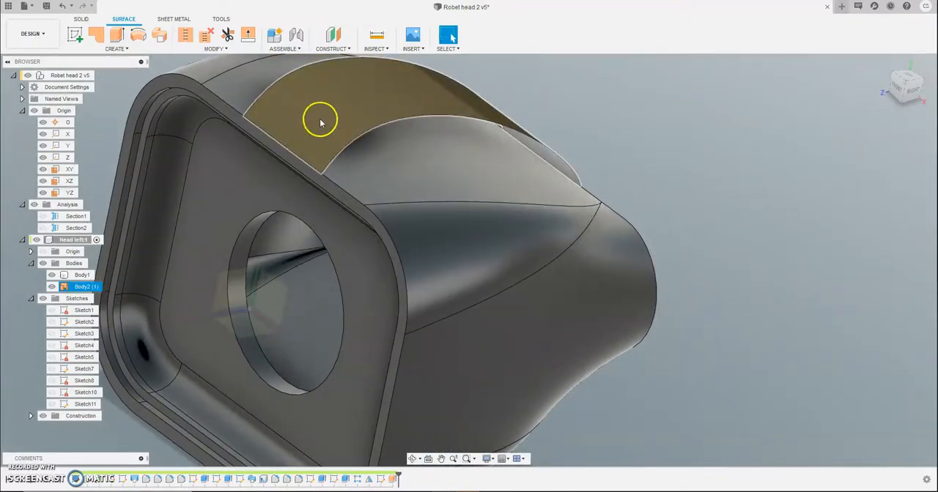
{"action": "left_click", "coordinate": [318, 130]}
{"action": "right_click", "coordinate": [318, 131]}
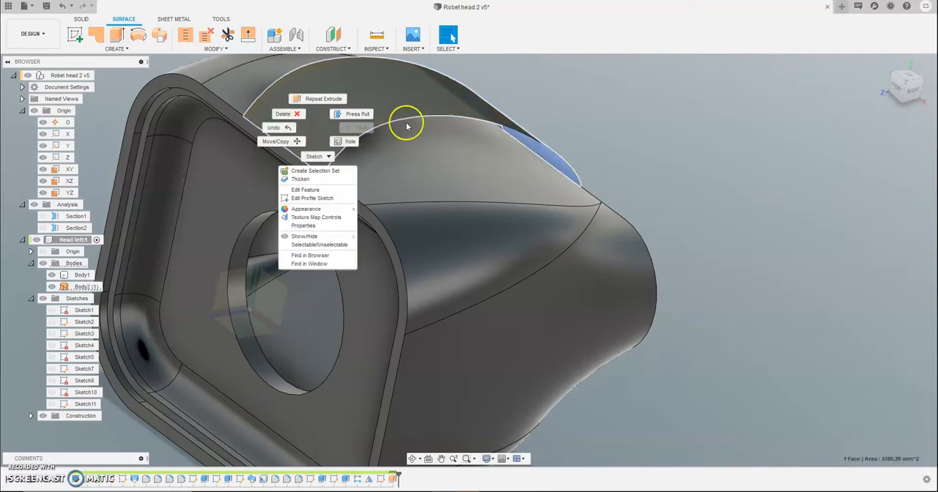
{"action": "left_click", "coordinate": [649, 109]}
Step: Begin thickening the arched surface on one side, inward toward the head, with a thickness of about 11 mm
{"action": "left_click", "coordinate": [117, 50]}
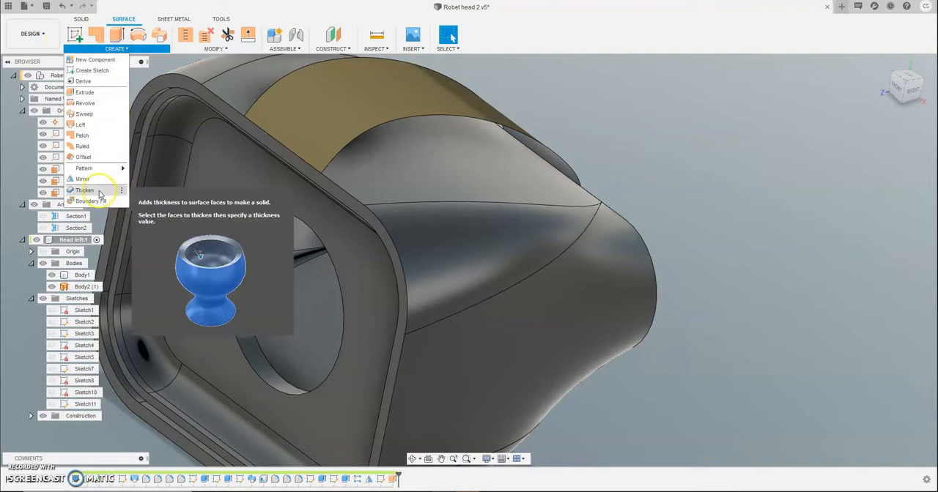
{"action": "left_click", "coordinate": [85, 190]}
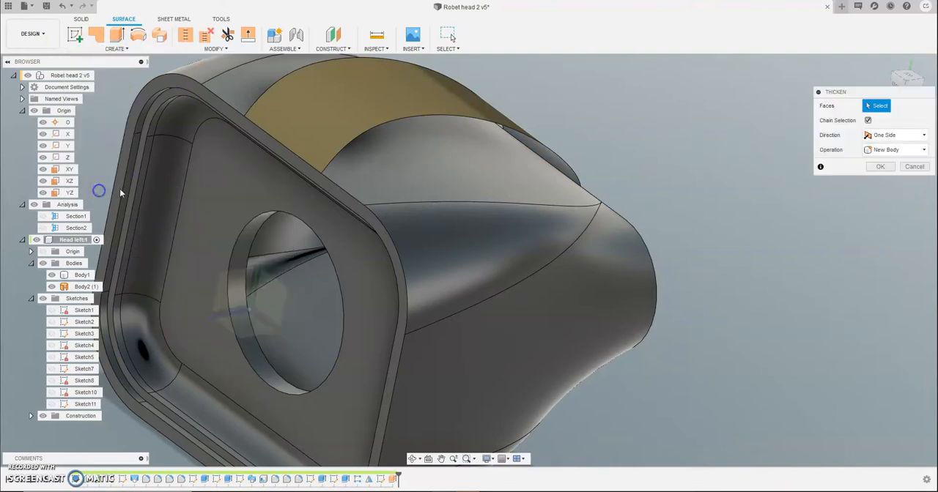
{"action": "mouse_move", "coordinate": [318, 129]}
{"action": "left_mouse_down"}
{"action": "mouse_move", "coordinate": [310, 105]}
{"action": "mouse_move", "coordinate": [317, 125]}
{"action": "left_mouse_up"}
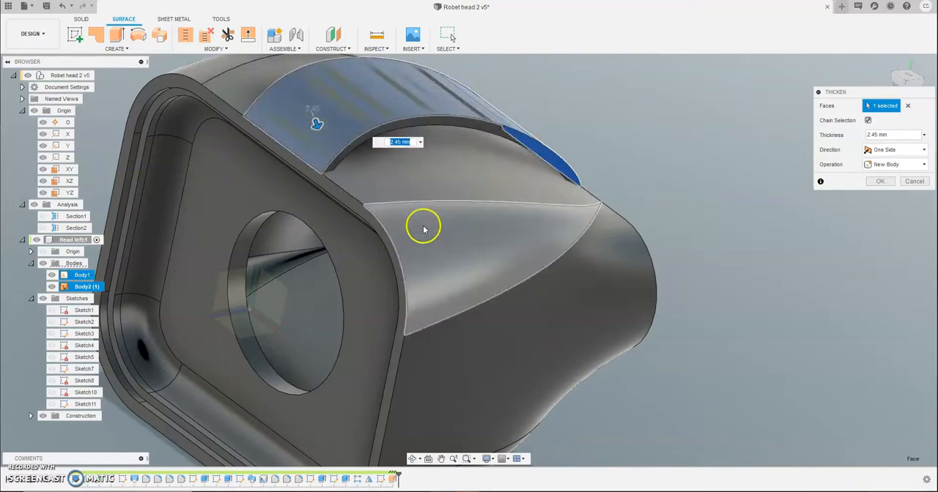
{"action": "middle_click_drag", "start_coordinate": [419, 235], "coordinate": [378, 196], "text": "shift"}
{"action": "left_click_drag", "start_coordinate": [377, 196], "coordinate": [384, 199]}
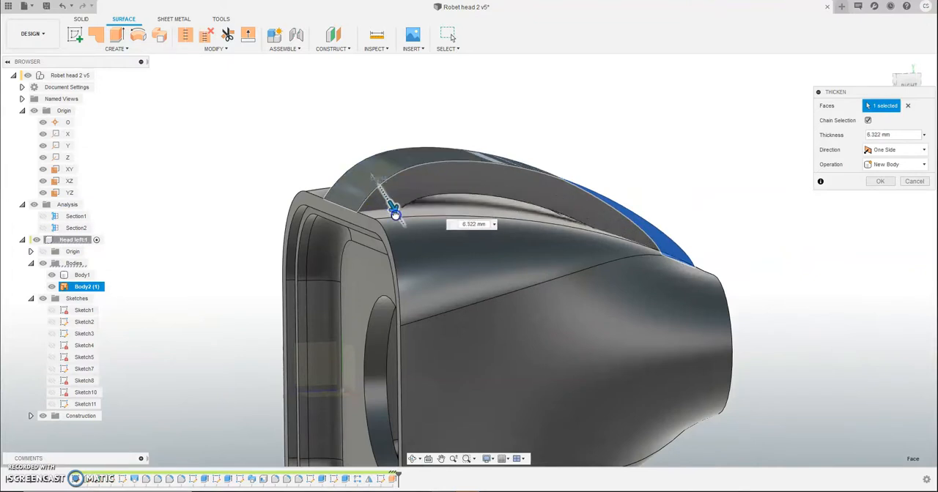
{"action": "middle_click_drag", "start_coordinate": [402, 226], "coordinate": [266, 187], "text": "shift"}
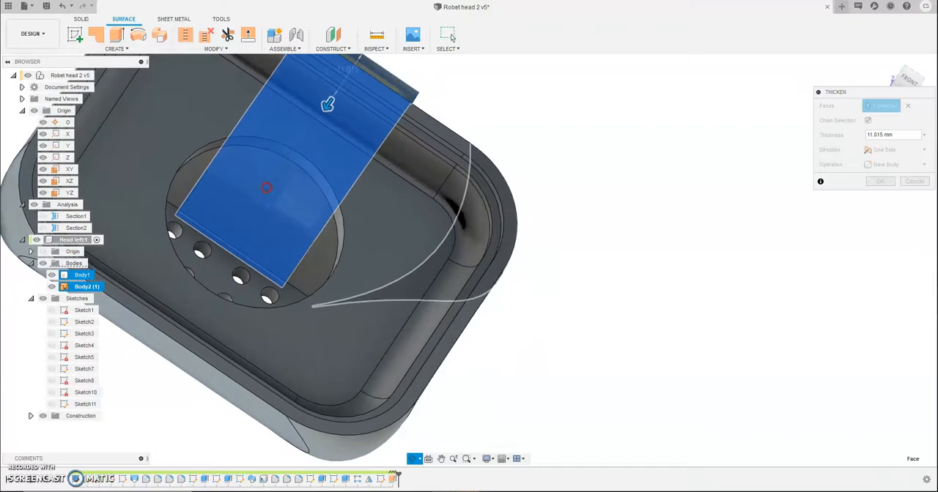
Step: Show the Section2 analysis to cut the head open along its length while the thickening is being set
{"action": "scroll", "coordinate": [210, 216], "scroll_direction": "up", "scroll_amount": 6}
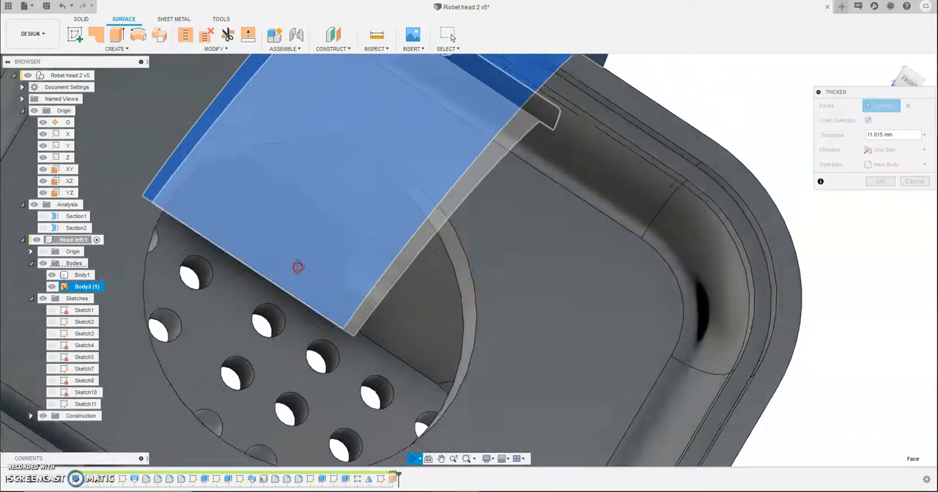
{"action": "middle_click_drag", "start_coordinate": [298, 267], "coordinate": [308, 245], "text": "shift"}
{"action": "left_click", "coordinate": [43, 230]}
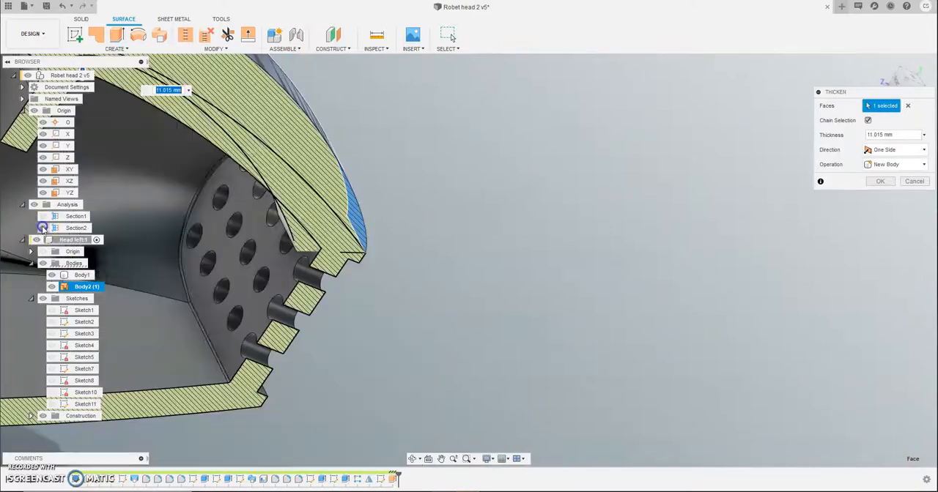
{"action": "middle_click_drag", "start_coordinate": [283, 315], "coordinate": [426, 296], "text": "shift"}
{"action": "scroll", "coordinate": [296, 346], "scroll_direction": "down", "scroll_amount": 3}
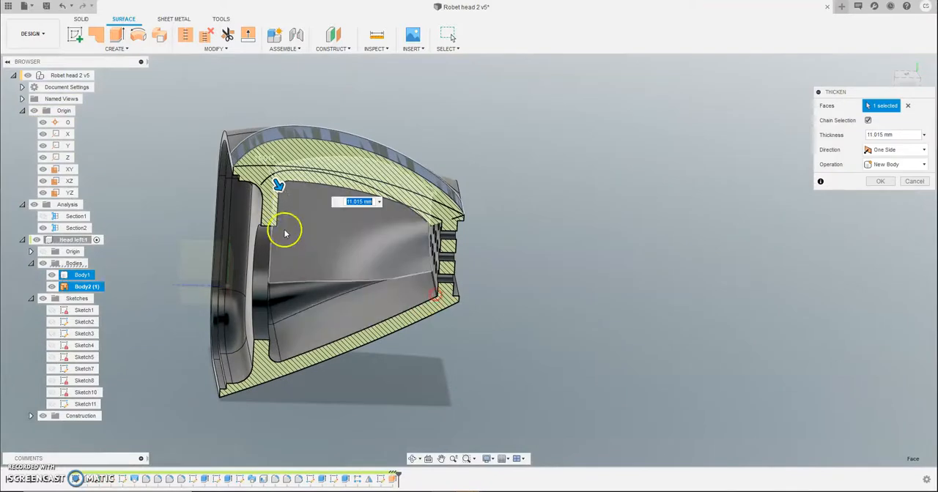
Step: Reduce the thickness of the arched band to about 6.5 mm and create it as a new body
{"action": "left_click_drag", "start_coordinate": [276, 188], "coordinate": [275, 184]}
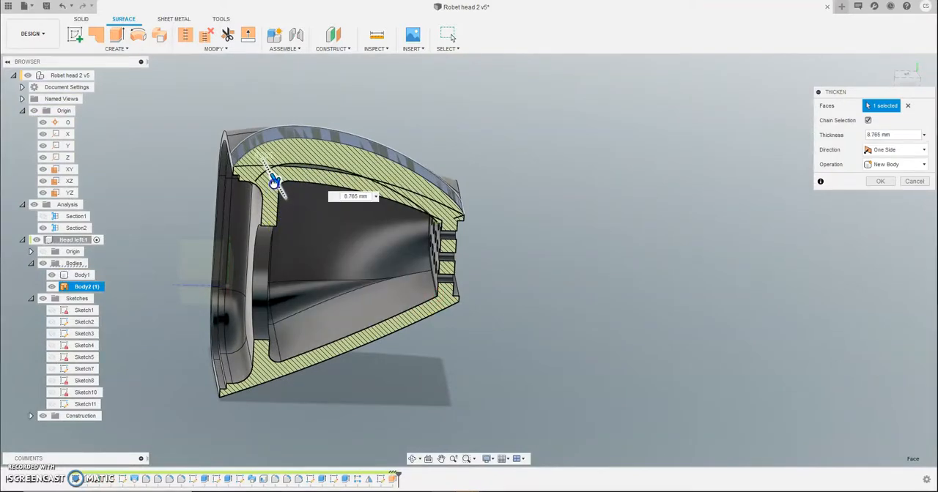
{"action": "mouse_move", "coordinate": [272, 179]}
{"action": "left_mouse_down"}
{"action": "mouse_move", "coordinate": [312, 253]}
{"action": "mouse_move", "coordinate": [284, 173]}
{"action": "left_mouse_up"}
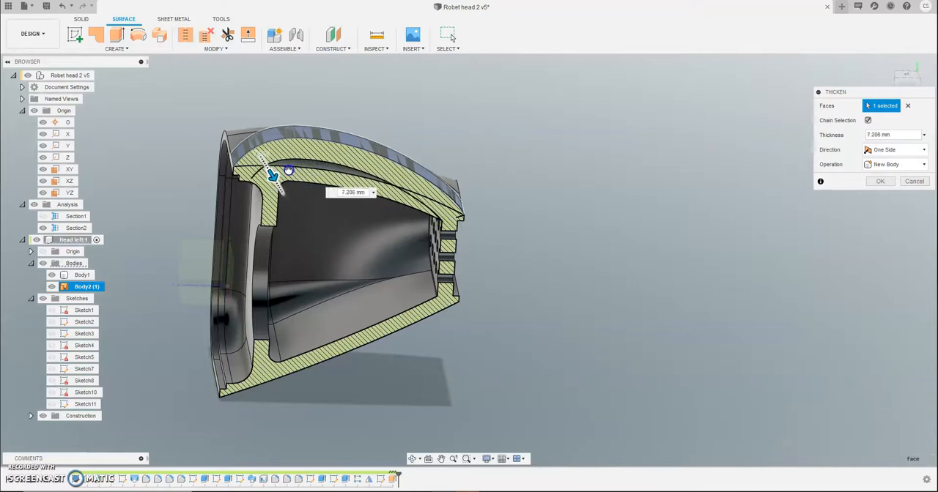
{"action": "left_click_drag", "start_coordinate": [289, 170], "coordinate": [288, 169]}
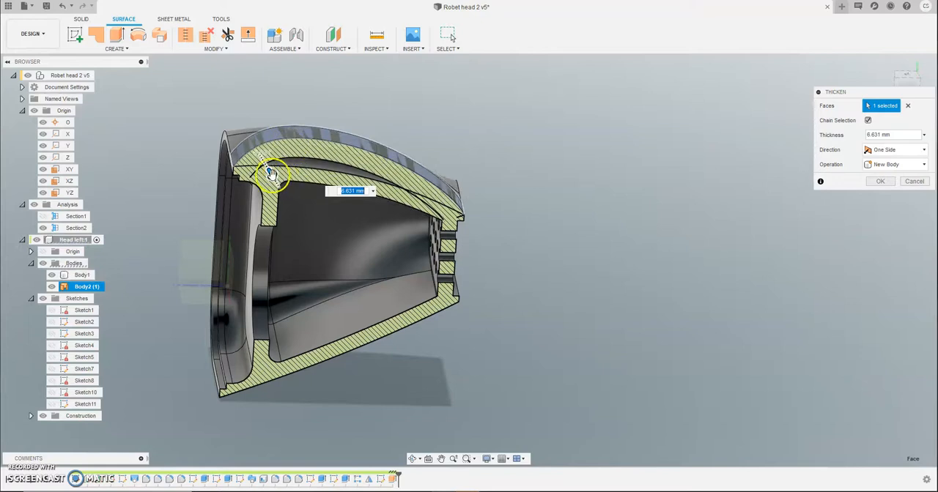
{"action": "left_click_drag", "start_coordinate": [271, 171], "coordinate": [274, 173]}
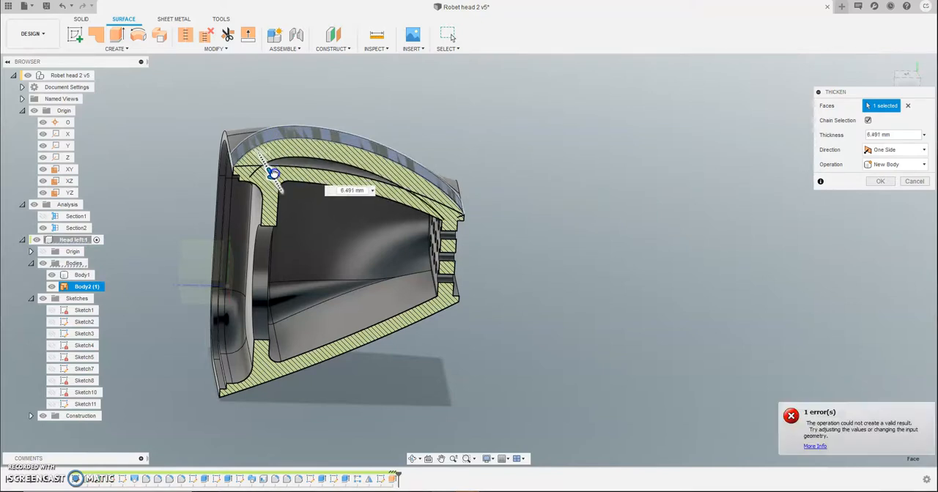
{"action": "mouse_move", "coordinate": [592, 287]}
{"action": "middle_mouse_down", "text": "shift"}
{"action": "mouse_move", "coordinate": [601, 273]}
{"action": "mouse_move", "coordinate": [584, 272]}
{"action": "middle_mouse_up", "text": "shift"}
{"action": "left_click", "coordinate": [878, 183]}
Step: Examine in the section view how the thickened band meets the head's wall at its front and rear ends
{"action": "middle_click_drag", "start_coordinate": [653, 284], "coordinate": [701, 295], "text": "shift"}
{"action": "scroll", "coordinate": [370, 194], "scroll_direction": "up", "scroll_amount": 3}
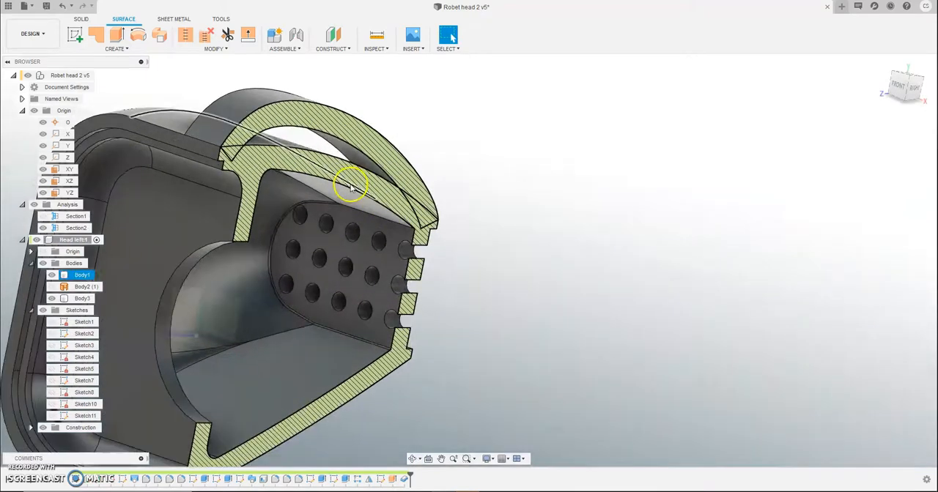
{"action": "scroll", "coordinate": [351, 188], "scroll_direction": "up", "scroll_amount": 2}
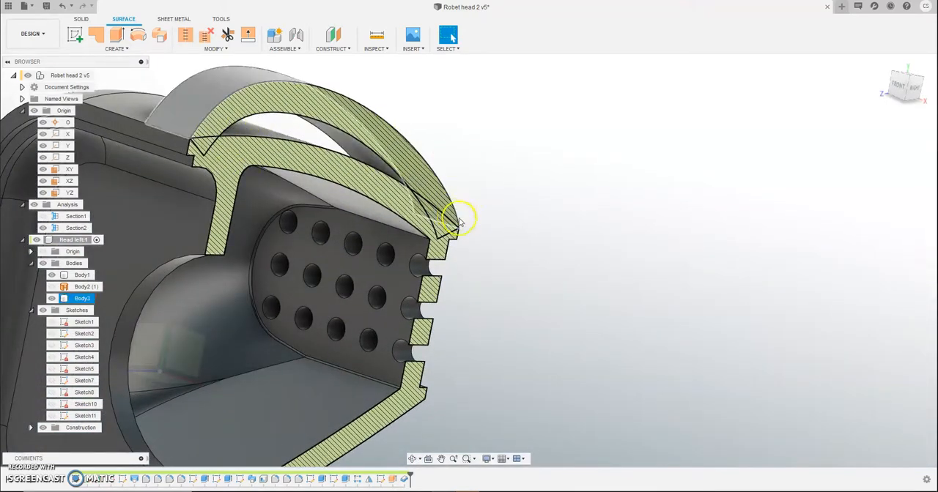
{"action": "scroll", "coordinate": [548, 289], "scroll_direction": "down", "scroll_amount": 3}
{"action": "middle_click_drag", "start_coordinate": [548, 288], "coordinate": [489, 270], "text": "shift"}
Step: Delete the Thicken feature that forms the solid arched band, keeping the extruded surface
{"action": "left_click", "coordinate": [186, 134]}
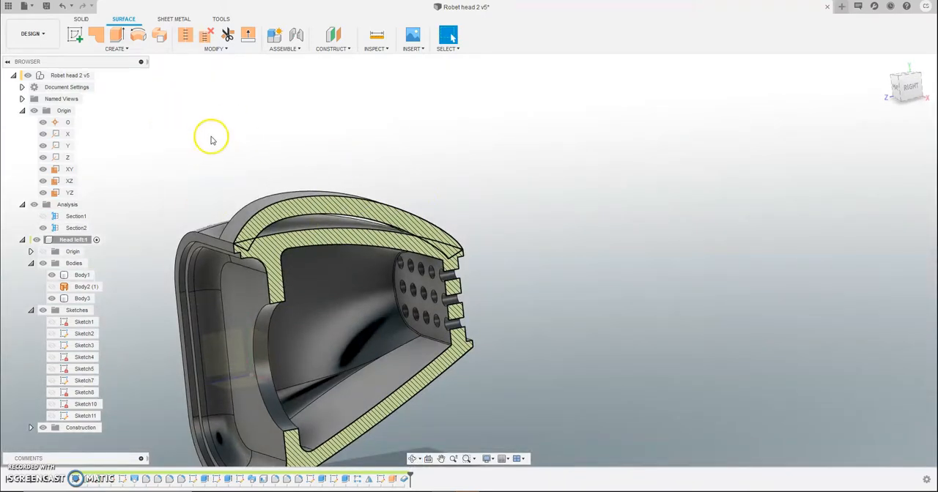
{"action": "left_click", "coordinate": [272, 208]}
{"action": "right_click", "coordinate": [402, 484]}
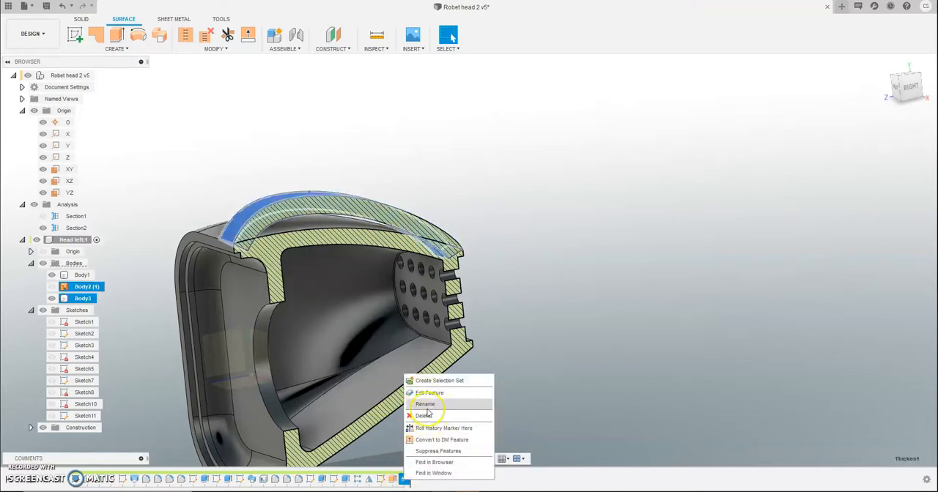
{"action": "left_click", "coordinate": [424, 415]}
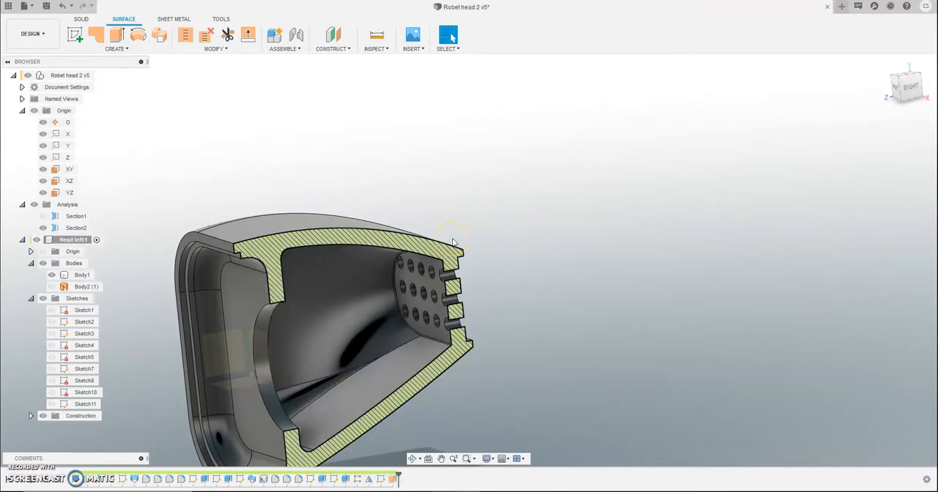
Step: Show Sketch11 with the arch spline above the sectioned head
{"action": "left_click", "coordinate": [52, 404]}
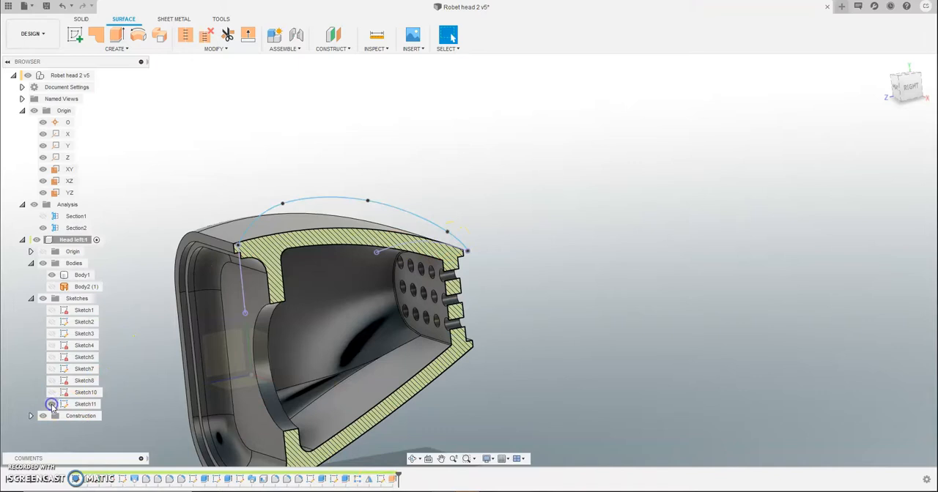
{"action": "left_click", "coordinate": [51, 404]}
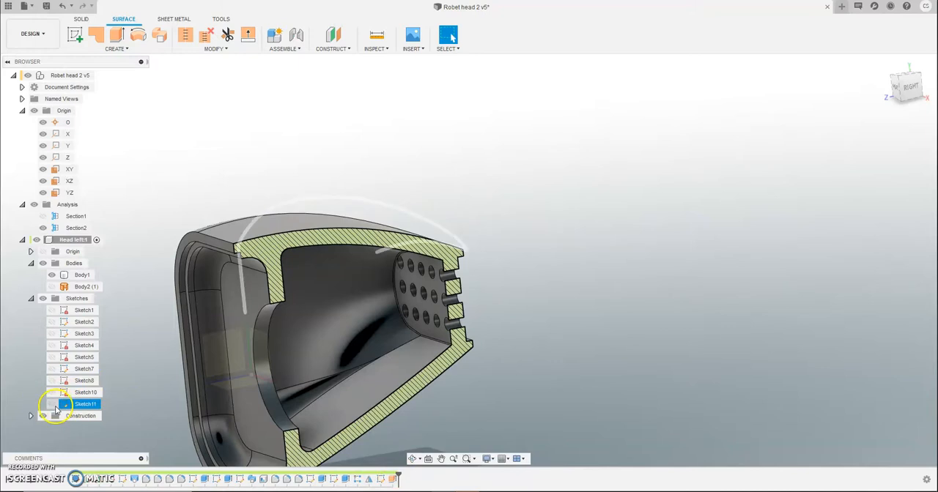
{"action": "left_click", "coordinate": [51, 405]}
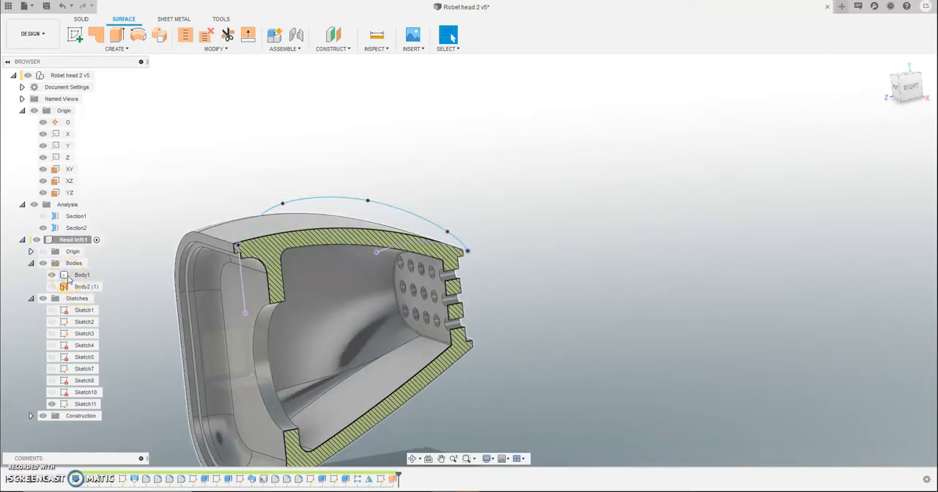
{"action": "left_click", "coordinate": [73, 298]}
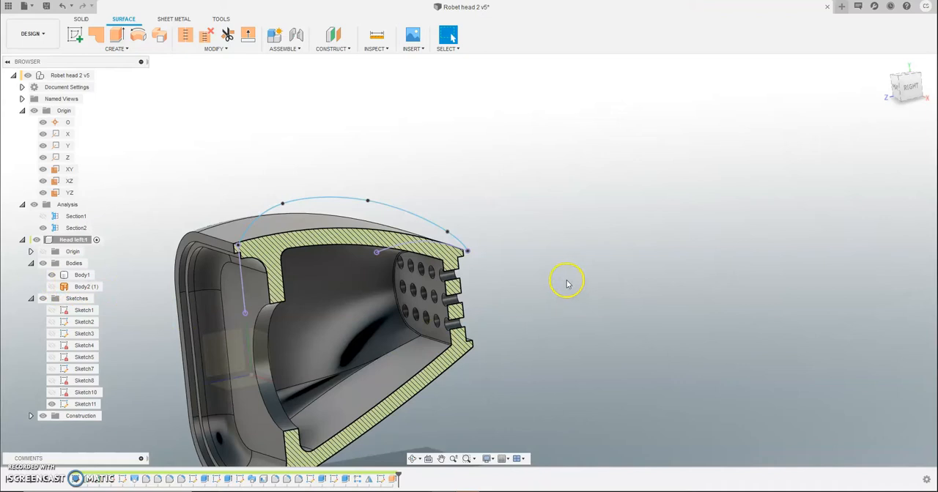
Step: Switch to solid modelling in the right view and delete the surface extrusion of the arch
{"action": "left_click", "coordinate": [81, 19]}
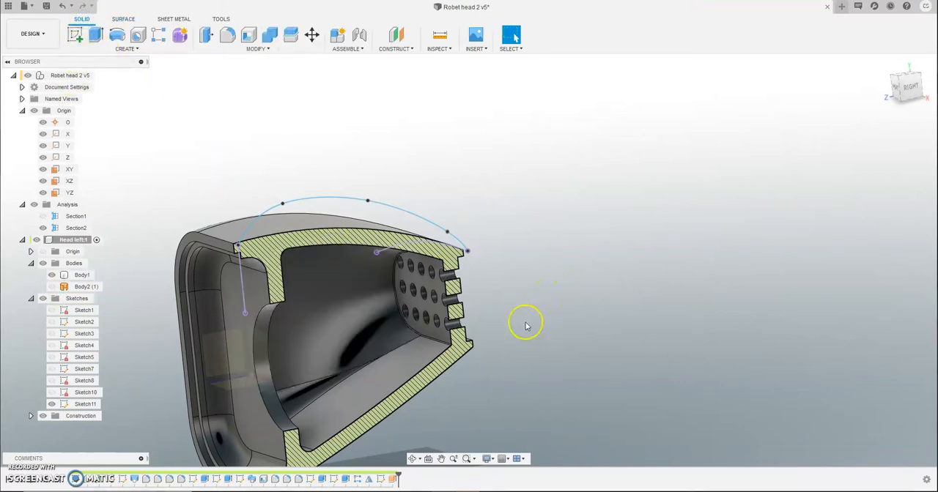
{"action": "left_click", "coordinate": [917, 90]}
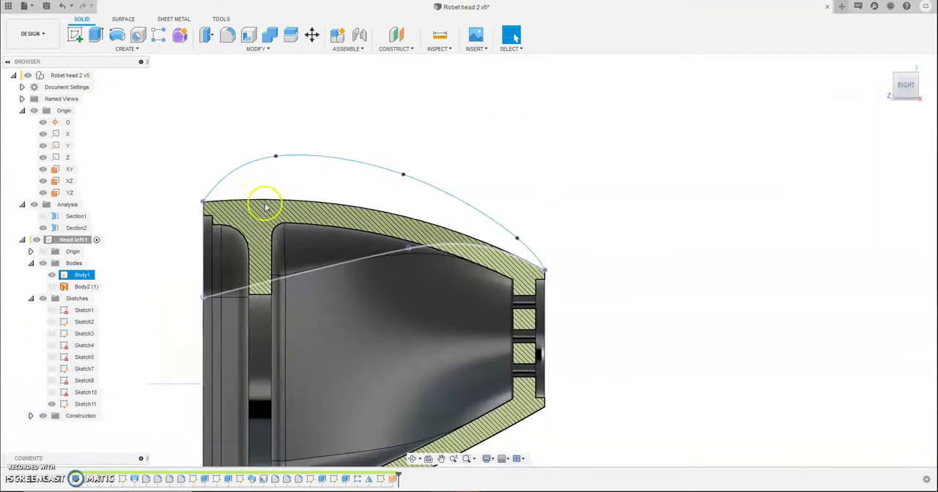
{"action": "scroll", "coordinate": [265, 207], "scroll_direction": "up", "scroll_amount": 1}
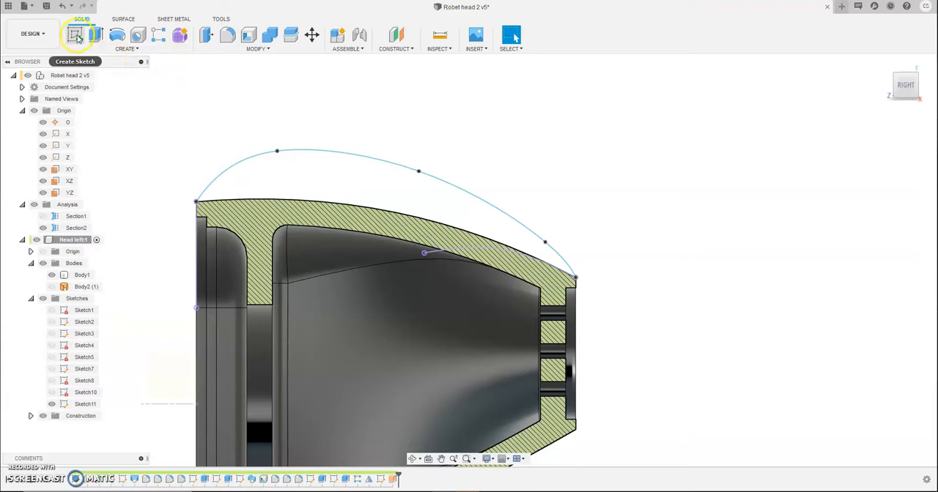
{"action": "left_click", "coordinate": [77, 39]}
{"action": "right_click", "coordinate": [394, 479]}
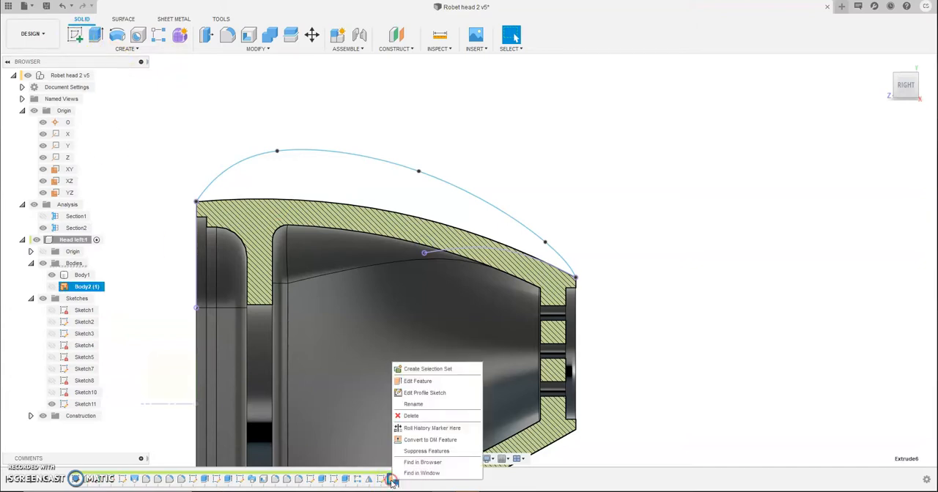
{"action": "left_click", "coordinate": [411, 416]}
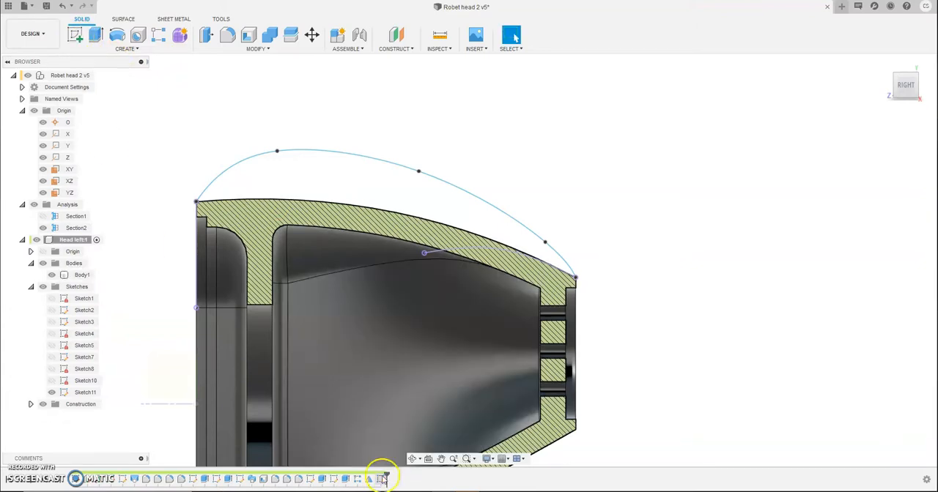
Step: Reopen Sketch11 and draw a control-point spline along the head's outer top edge, joining both ends of the arch spline
{"action": "right_click", "coordinate": [381, 480]}
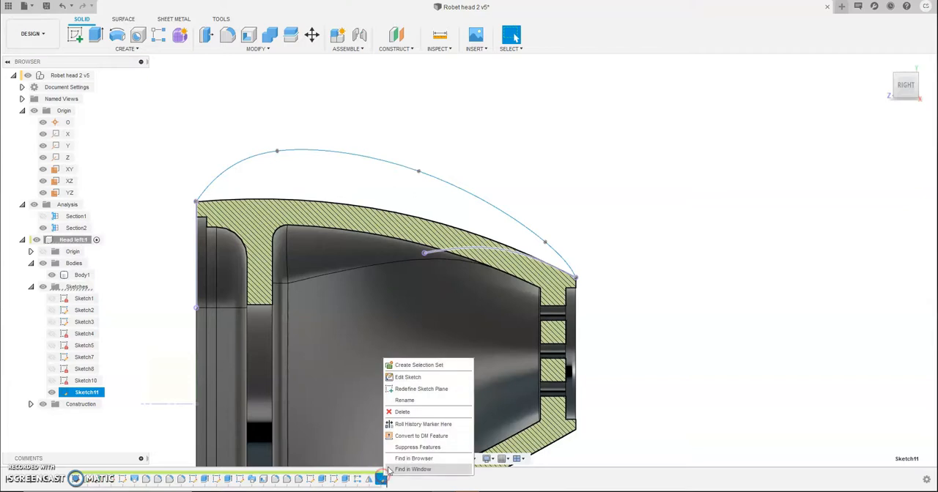
{"action": "left_click", "coordinate": [405, 377]}
{"action": "left_click", "coordinate": [209, 186]}
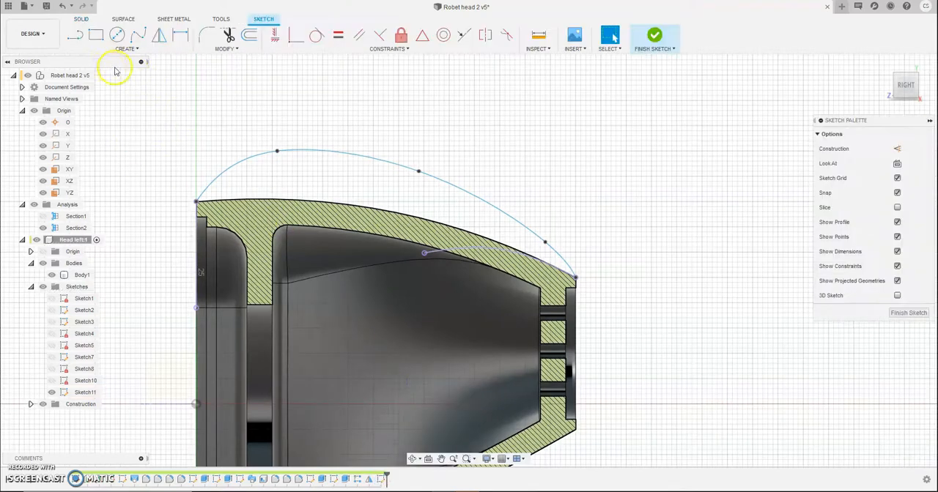
{"action": "left_click", "coordinate": [90, 49]}
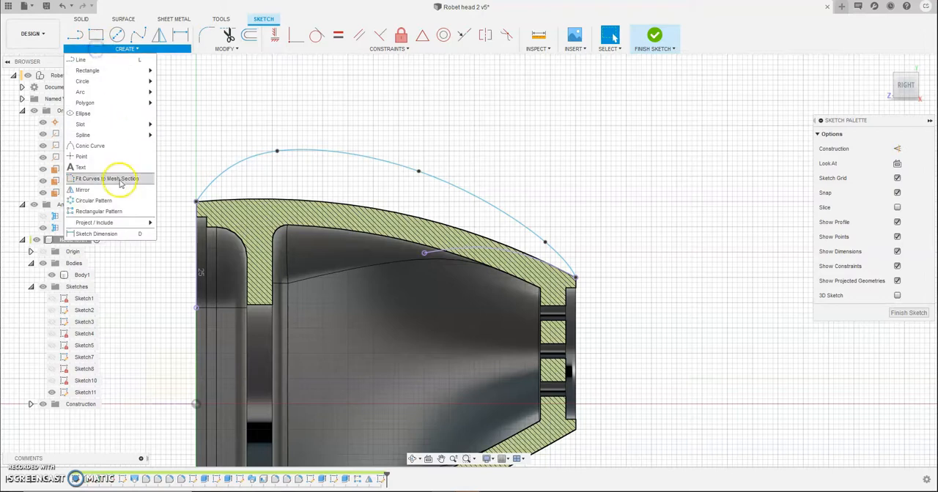
{"action": "mouse_move", "coordinate": [94, 136]}
{"action": "left_click", "coordinate": [189, 146]}
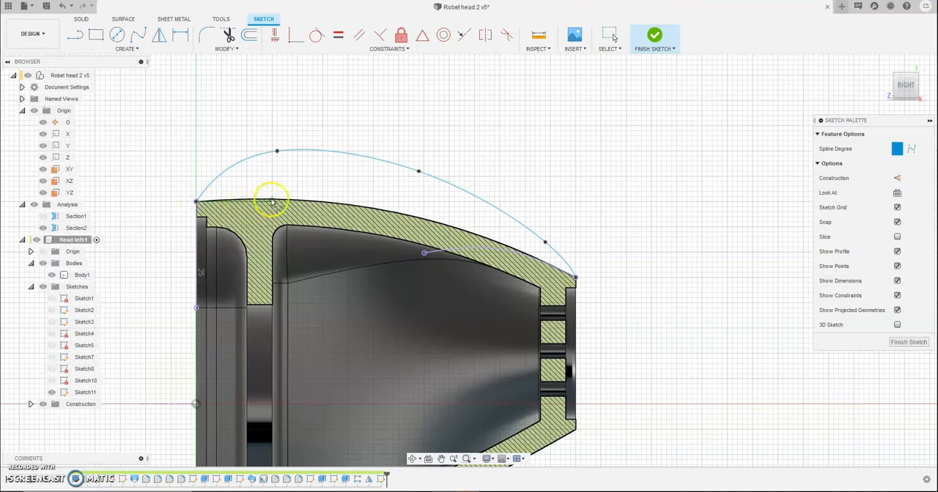
{"action": "left_click", "coordinate": [386, 209]}
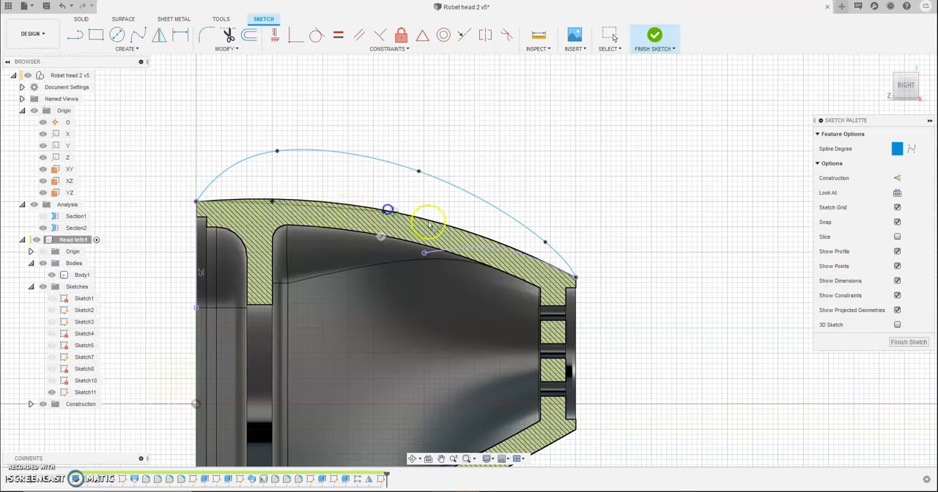
{"action": "left_click", "coordinate": [474, 237]}
{"action": "left_click", "coordinate": [574, 278]}
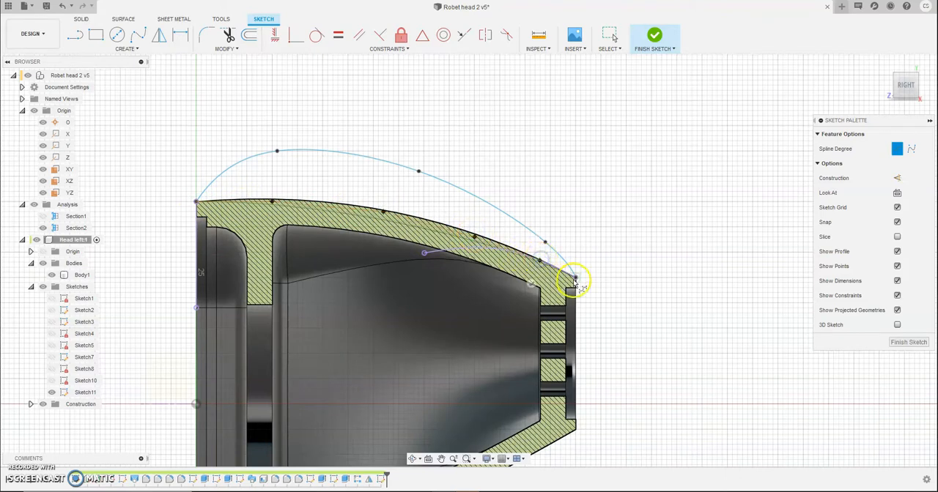
{"action": "right_click", "coordinate": [695, 321]}
{"action": "left_click", "coordinate": [736, 320]}
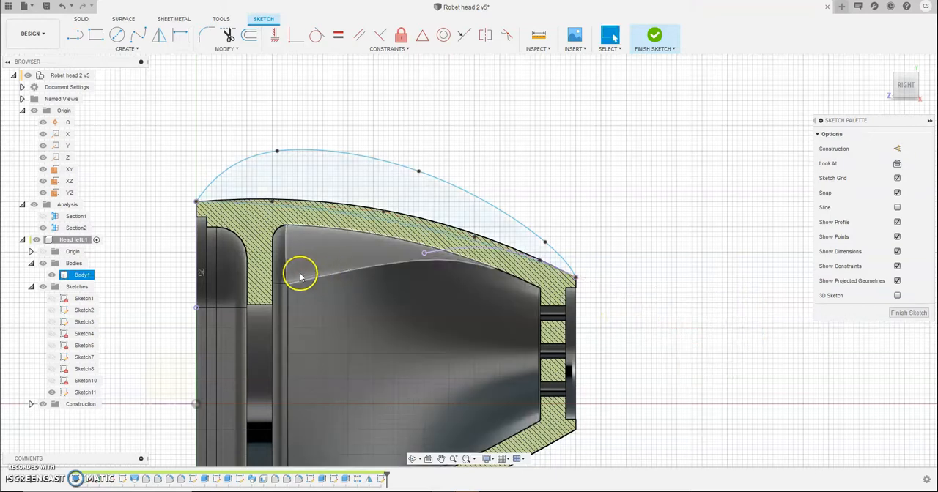
Step: Move the new spline's control points upward until the curve follows the head's outer top edge, and finish the sketch
{"action": "scroll", "coordinate": [302, 200], "scroll_direction": "up", "scroll_amount": 2}
{"action": "scroll", "coordinate": [303, 200], "scroll_direction": "up", "scroll_amount": 2}
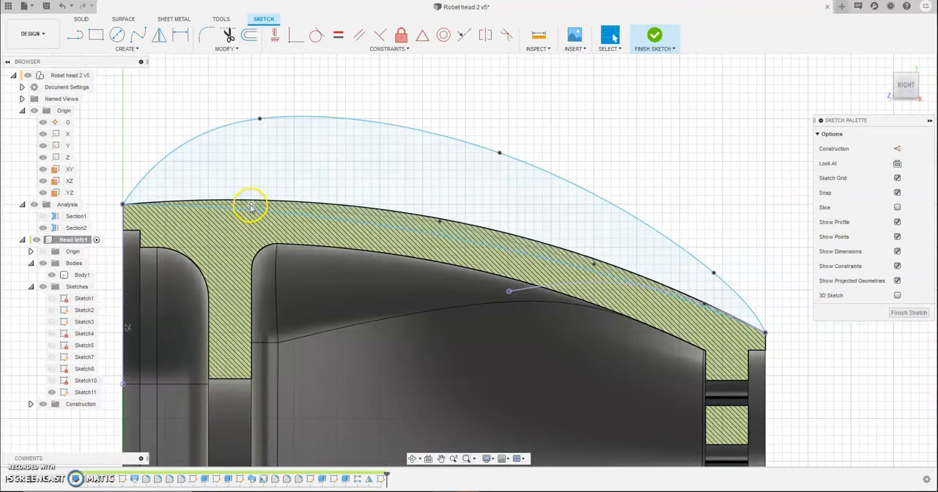
{"action": "left_click_drag", "start_coordinate": [255, 195], "coordinate": [258, 188]}
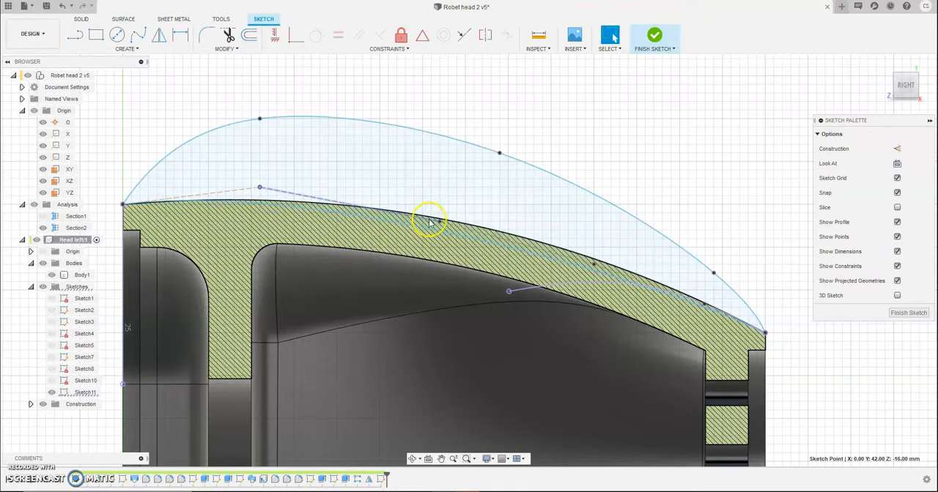
{"action": "left_click_drag", "start_coordinate": [443, 212], "coordinate": [479, 199]}
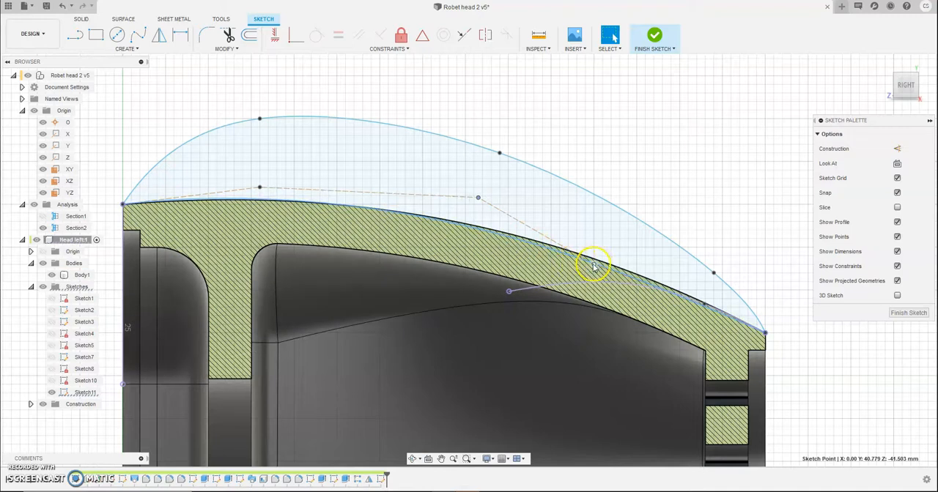
{"action": "left_click_drag", "start_coordinate": [598, 258], "coordinate": [594, 257]}
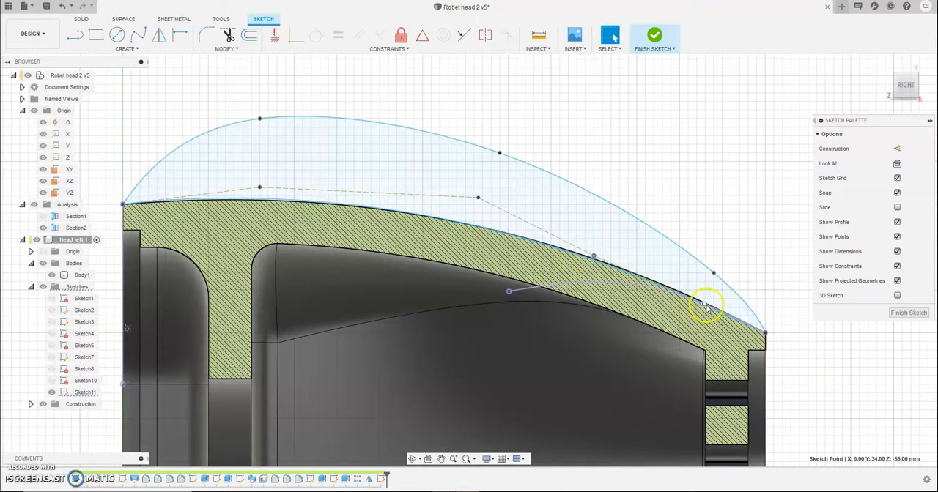
{"action": "left_click", "coordinate": [704, 305]}
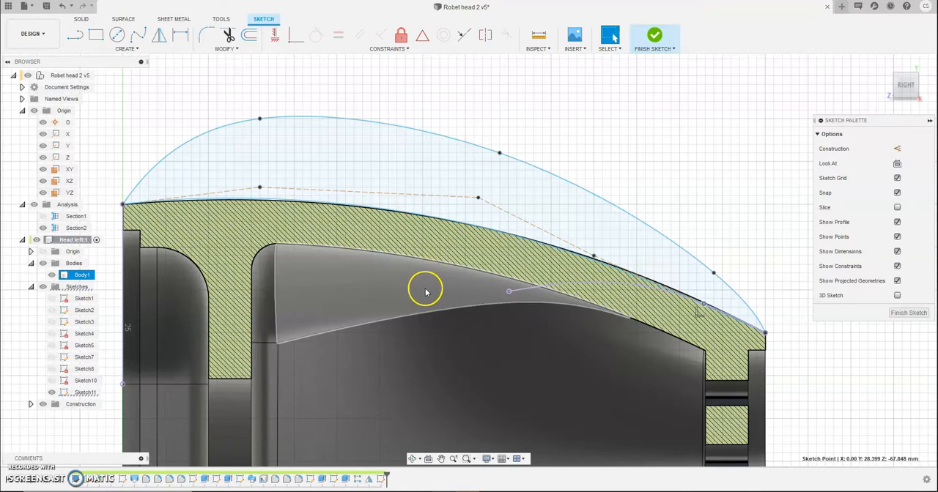
{"action": "left_click", "coordinate": [908, 313]}
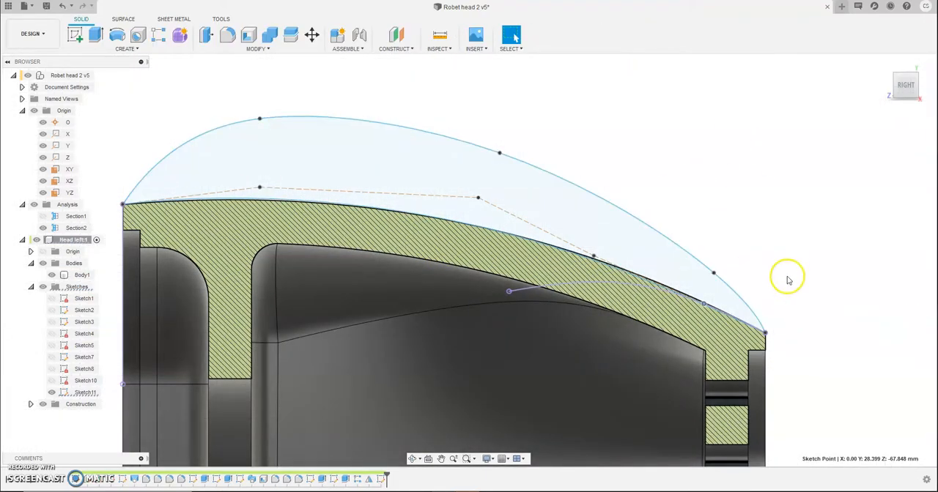
Step: Examine from several angles how the closed arch profile sits against the sectioned head wall at both ends
{"action": "middle_click_drag", "start_coordinate": [726, 276], "coordinate": [762, 293], "text": "shift"}
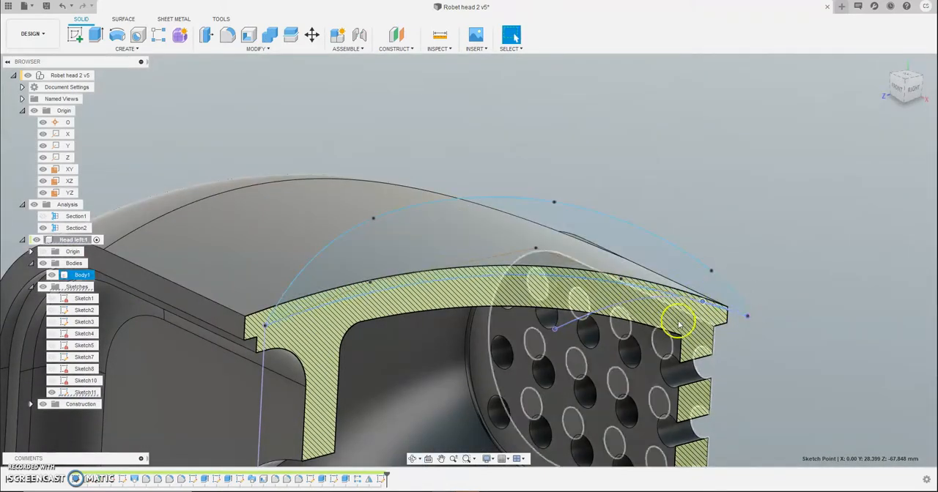
{"action": "scroll", "coordinate": [498, 363], "scroll_direction": "down", "scroll_amount": 2}
{"action": "scroll", "coordinate": [498, 363], "scroll_direction": "up", "scroll_amount": 2}
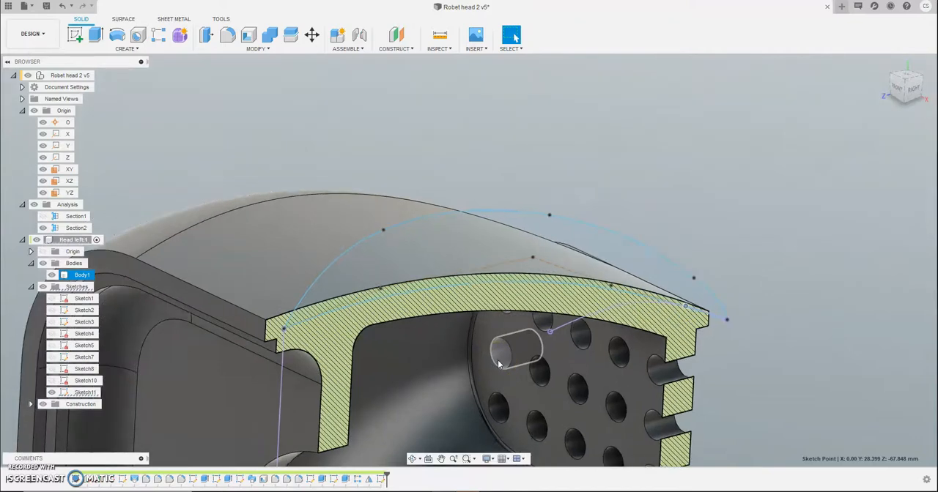
{"action": "mouse_move", "coordinate": [416, 386]}
{"action": "middle_mouse_down", "text": "shift"}
{"action": "mouse_move", "coordinate": [412, 358]}
{"action": "mouse_move", "coordinate": [477, 376]}
{"action": "mouse_move", "coordinate": [443, 381]}
{"action": "mouse_move", "coordinate": [452, 388]}
{"action": "mouse_move", "coordinate": [423, 377]}
{"action": "middle_mouse_up", "text": "shift"}
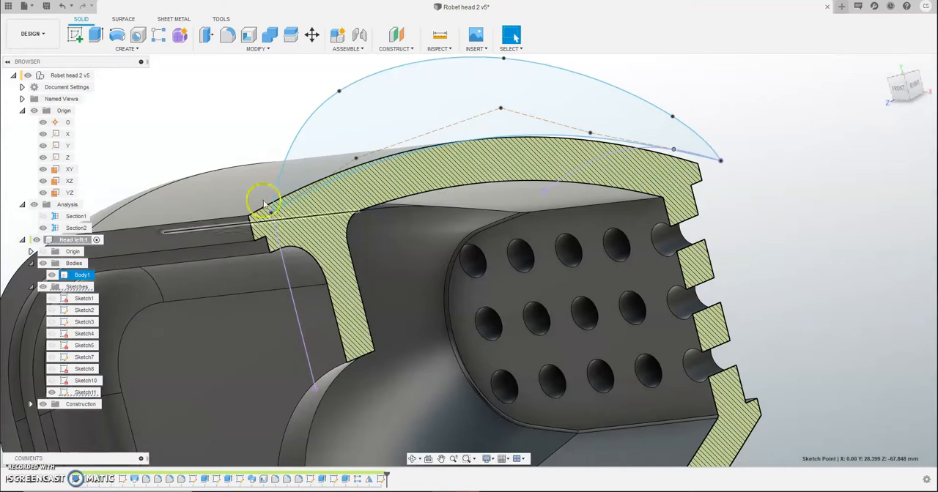
{"action": "left_click", "coordinate": [98, 270]}
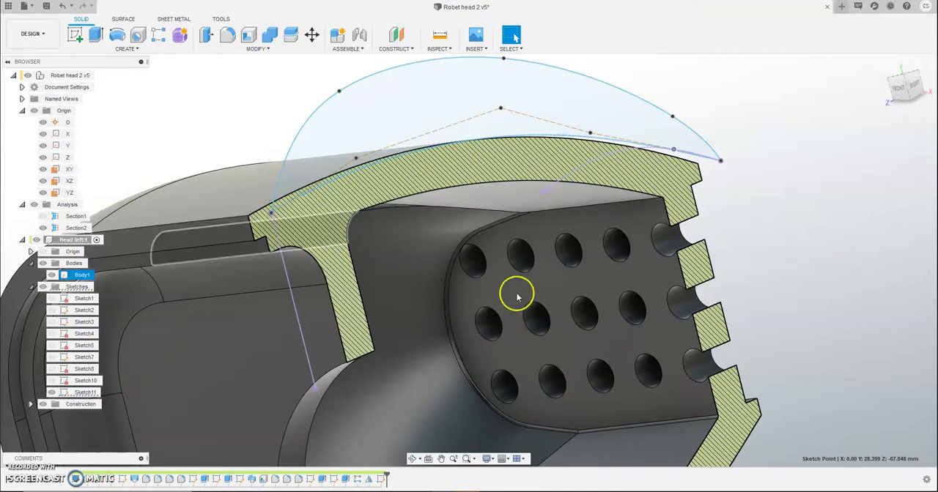
{"action": "scroll", "coordinate": [575, 327], "scroll_direction": "down", "scroll_amount": 2}
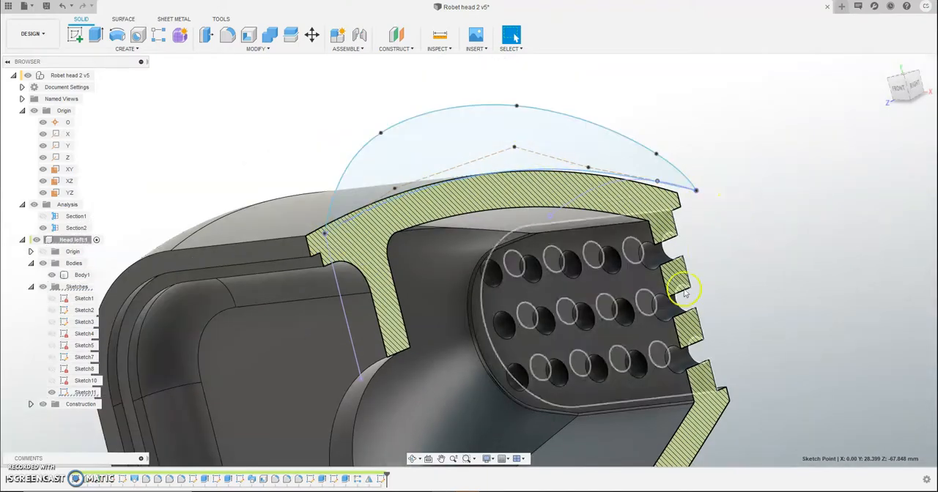
{"action": "scroll", "coordinate": [772, 320], "scroll_direction": "down", "scroll_amount": 1}
{"action": "middle_click_drag", "start_coordinate": [772, 320], "coordinate": [760, 341], "text": "shift"}
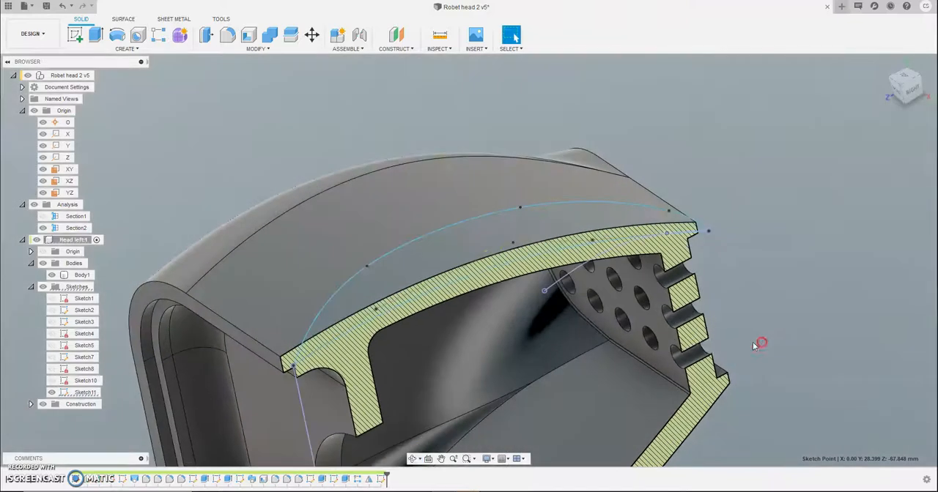
Step: Extrude the closed arch profile symmetrically by about 8.4 mm and join it to the head body
{"action": "left_click", "coordinate": [93, 36]}
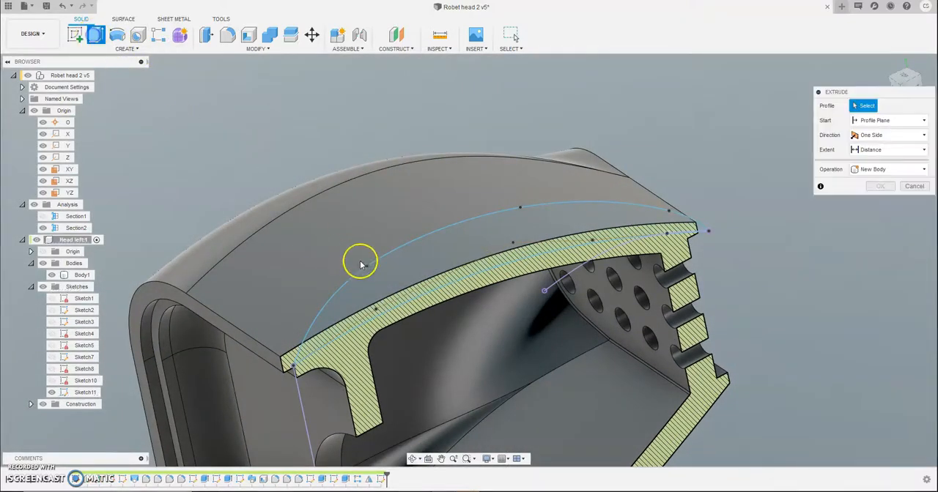
{"action": "left_click", "coordinate": [408, 272]}
{"action": "left_click", "coordinate": [888, 135]}
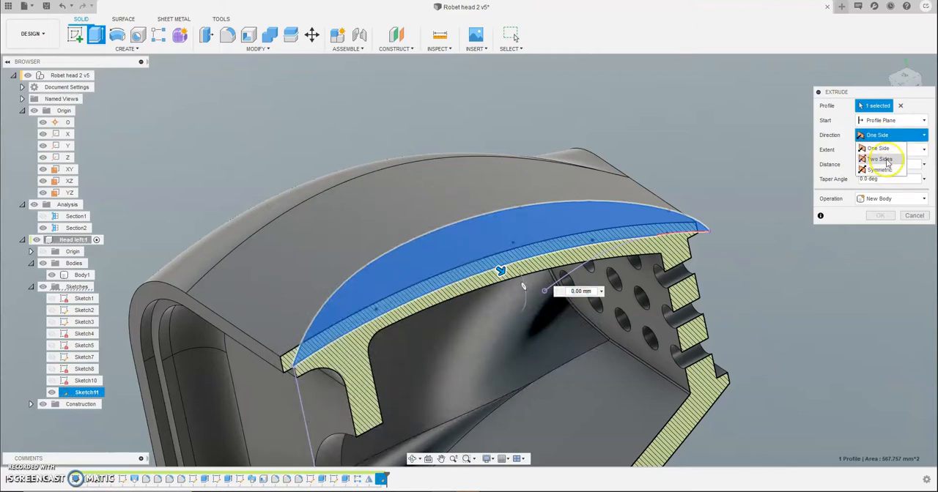
{"action": "left_click", "coordinate": [880, 169]}
{"action": "left_click_drag", "start_coordinate": [489, 275], "coordinate": [531, 291]}
{"action": "left_click", "coordinate": [894, 213]}
{"action": "left_click", "coordinate": [882, 219]}
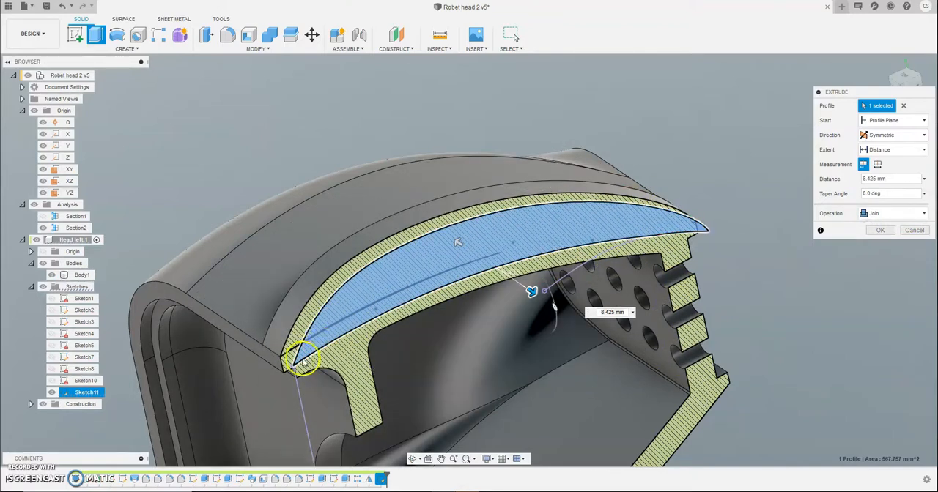
{"action": "scroll", "coordinate": [454, 370], "scroll_direction": "up", "scroll_amount": 5}
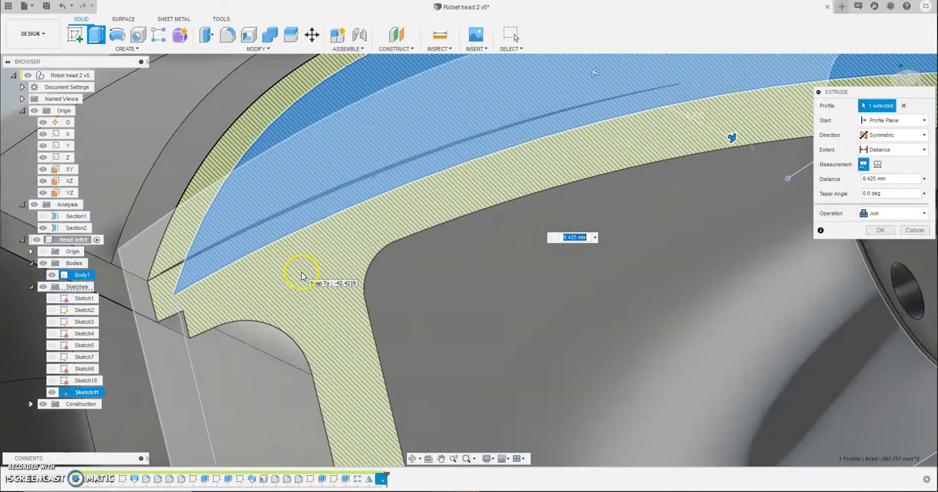
{"action": "scroll", "coordinate": [302, 276], "scroll_direction": "down", "scroll_amount": 3}
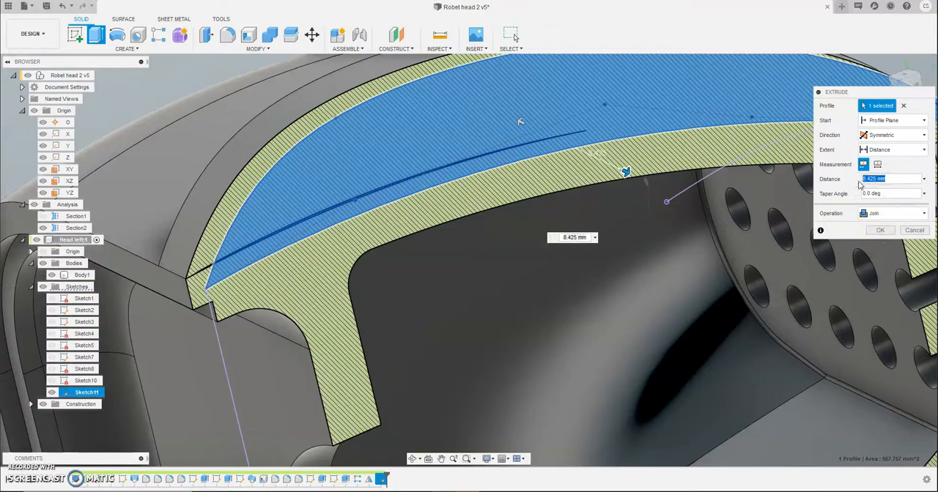
{"action": "key", "text": "Return"}
{"action": "left_click", "coordinate": [836, 211]}
Step: Switch to the desktop publishing document and place a captured image of the sectioned crest beside the wall-thickness note
{"action": "scroll", "coordinate": [810, 243], "scroll_direction": "down", "scroll_amount": 2}
{"action": "scroll", "coordinate": [795, 241], "scroll_direction": "up", "scroll_amount": 1}
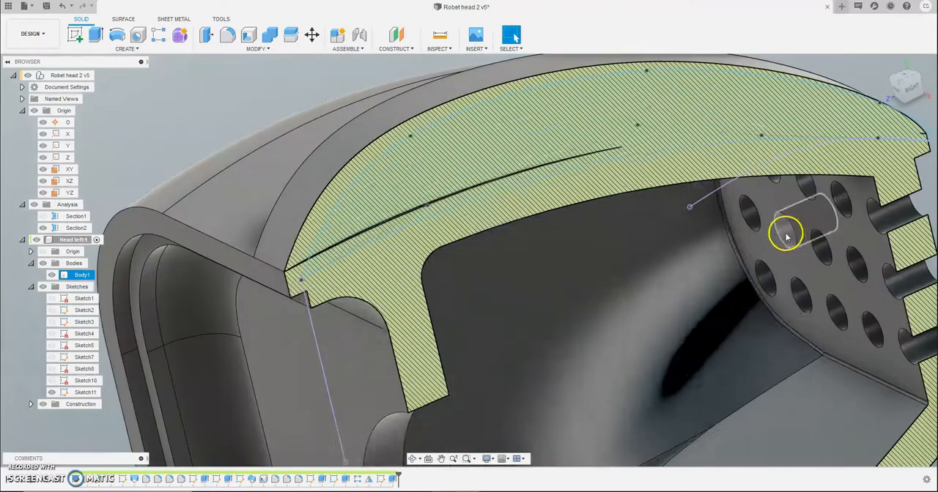
{"action": "scroll", "coordinate": [543, 303], "scroll_direction": "up", "scroll_amount": 1}
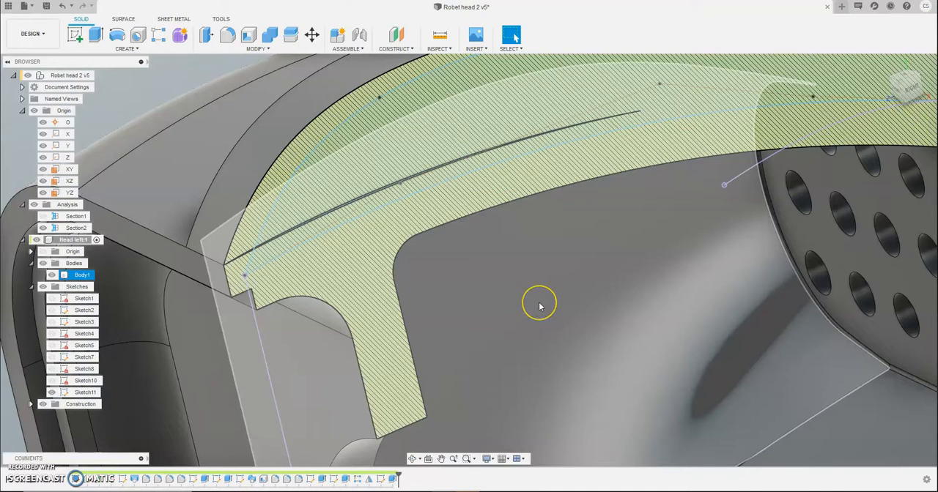
{"action": "left_click", "coordinate": [370, 293]}
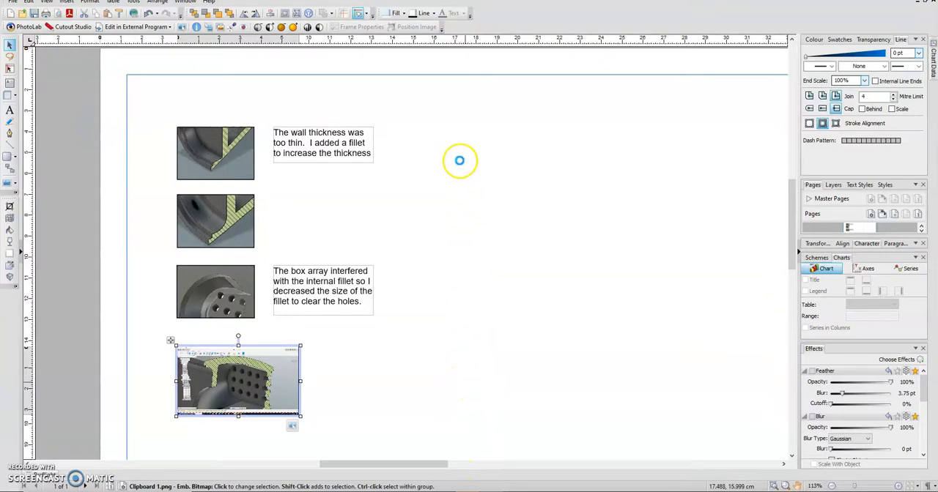
{"action": "key", "text": "ctrl+v"}
{"action": "left_click_drag", "start_coordinate": [441, 134], "coordinate": [530, 227]}
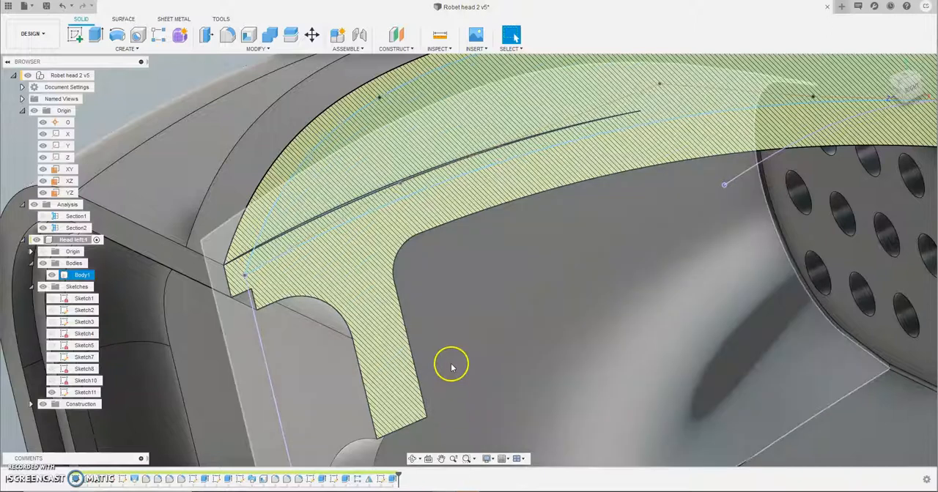
{"action": "middle_click_drag", "start_coordinate": [452, 364], "coordinate": [501, 224], "text": "shift"}
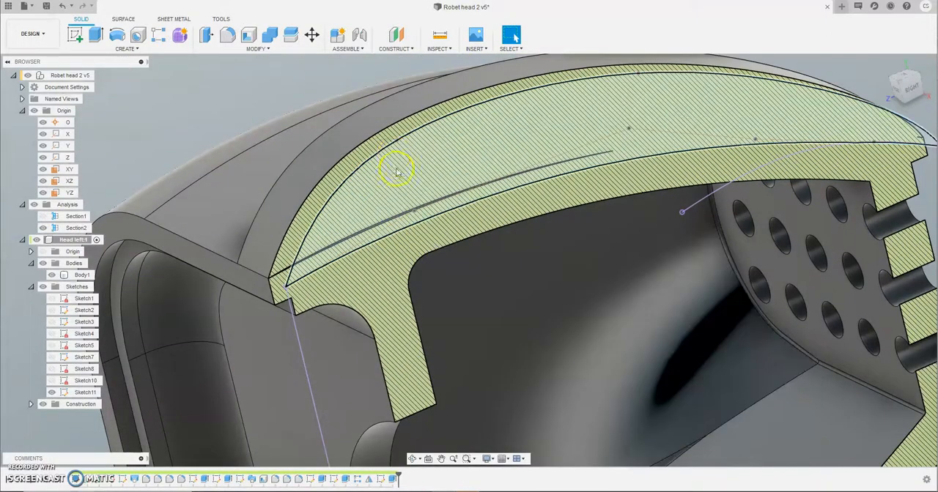
Step: Reopen Sketch11 for editing
{"action": "right_click", "coordinate": [382, 480]}
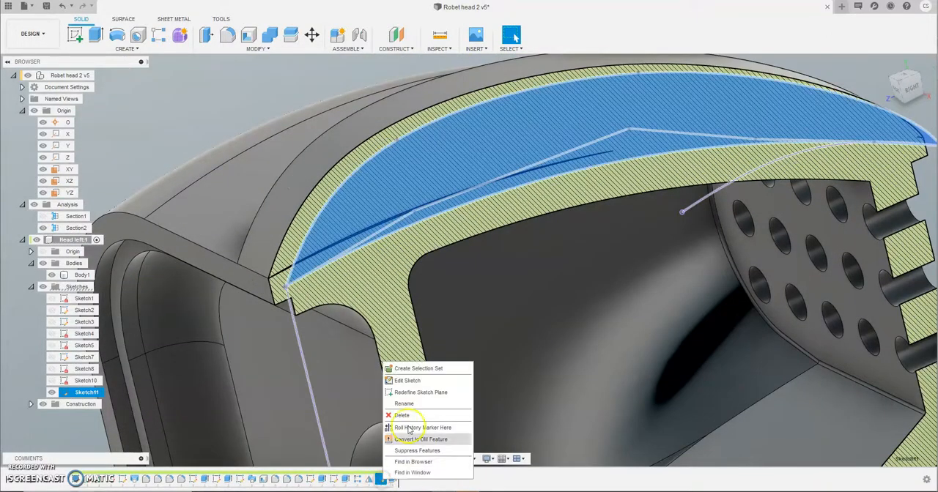
{"action": "left_click", "coordinate": [408, 383]}
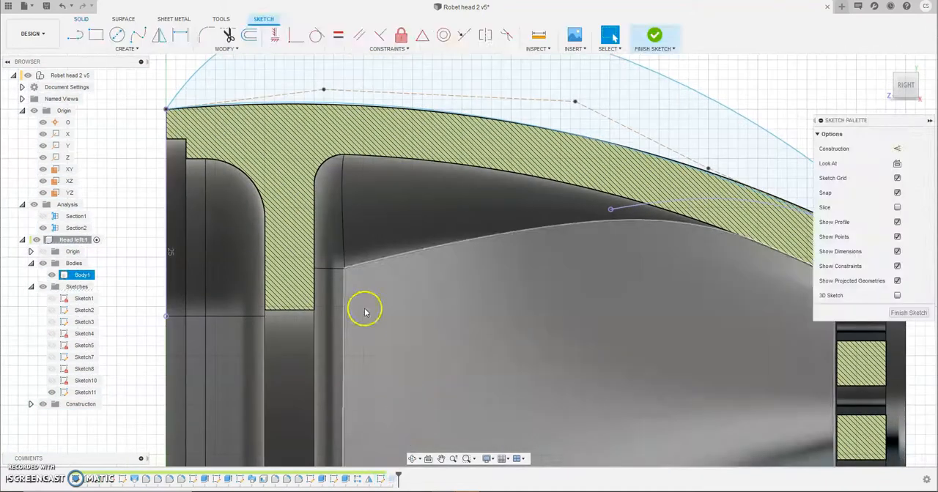
{"action": "scroll", "coordinate": [282, 109], "scroll_direction": "up", "scroll_amount": 2}
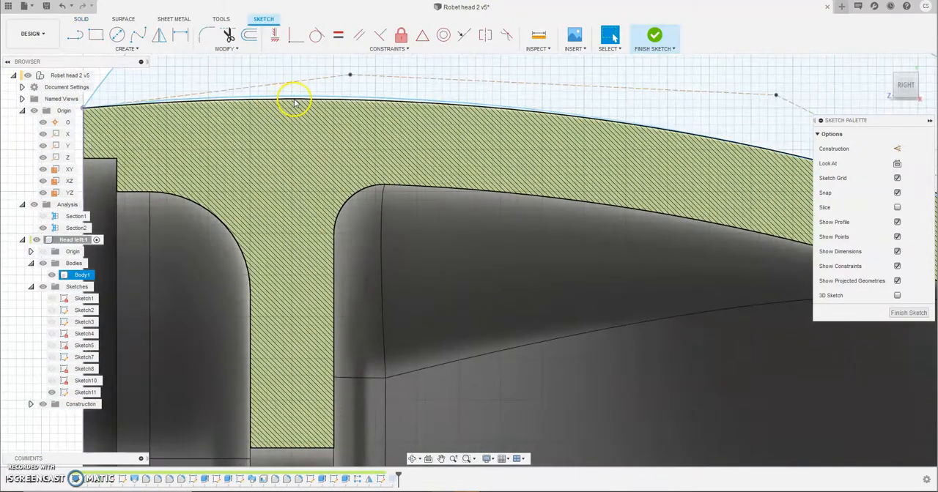
{"action": "left_click", "coordinate": [291, 100]}
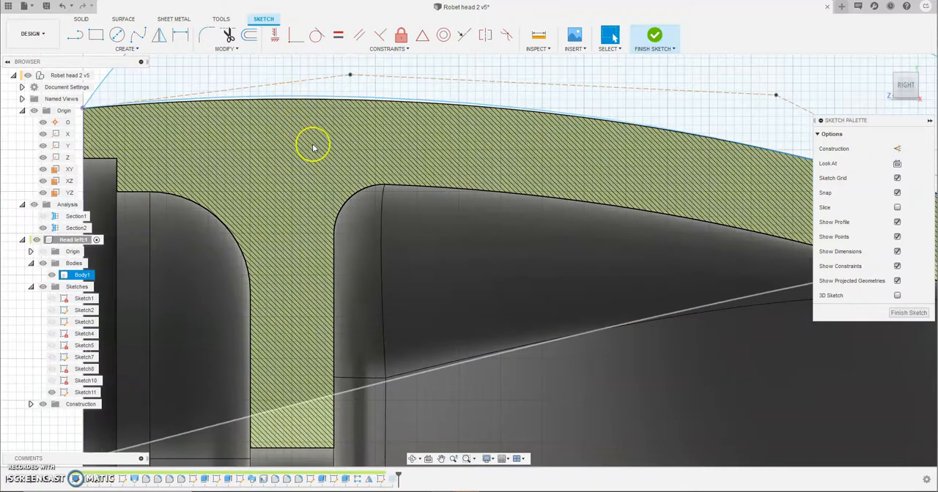
{"action": "key", "text": "p"}
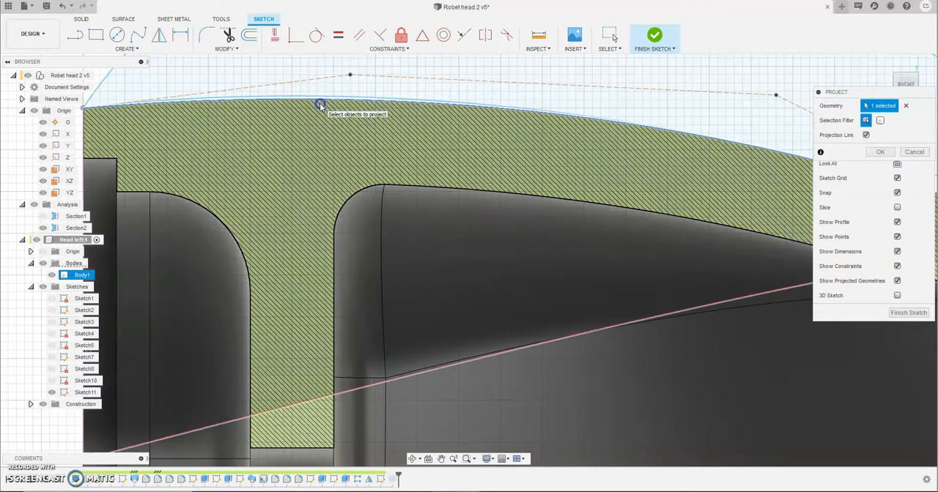
{"action": "left_click", "coordinate": [320, 102]}
{"action": "left_click", "coordinate": [328, 97]}
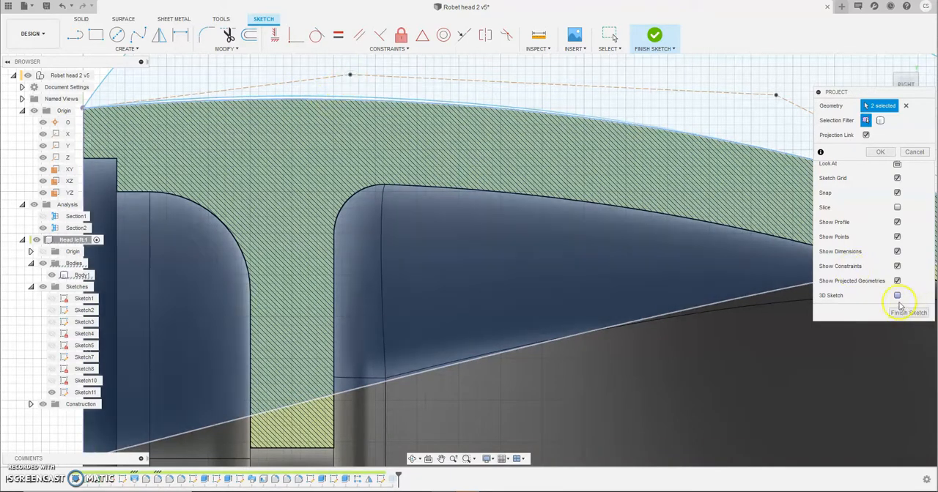
{"action": "scroll", "coordinate": [396, 219], "scroll_direction": "down", "scroll_amount": 5}
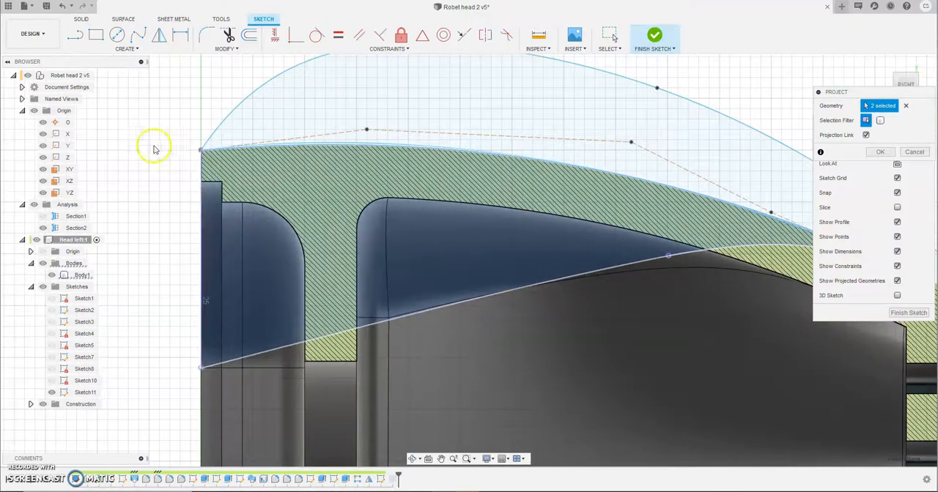
{"action": "right_click", "coordinate": [154, 147]}
{"action": "left_click", "coordinate": [117, 146]}
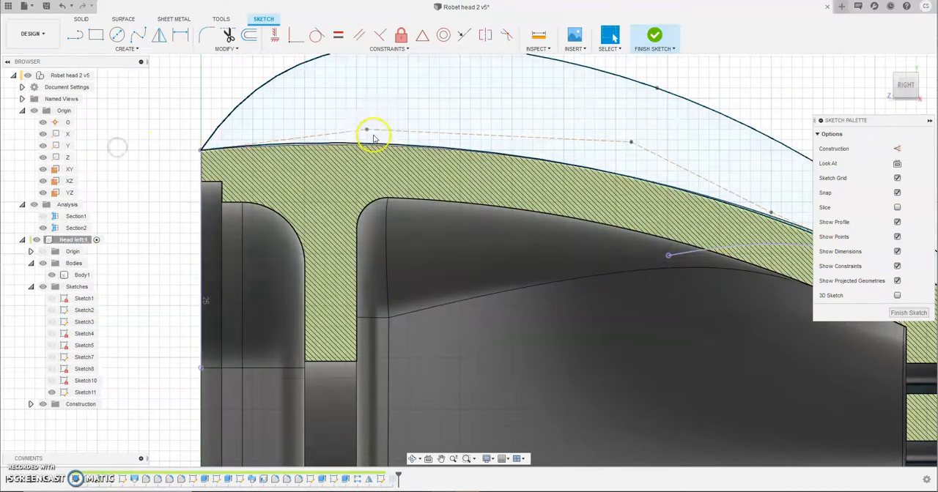
Step: Lower the bottom spline's control point nearest the head's front rim so the curve follows the head's top edge, and finish the sketch
{"action": "left_click_drag", "start_coordinate": [368, 132], "coordinate": [369, 136]}
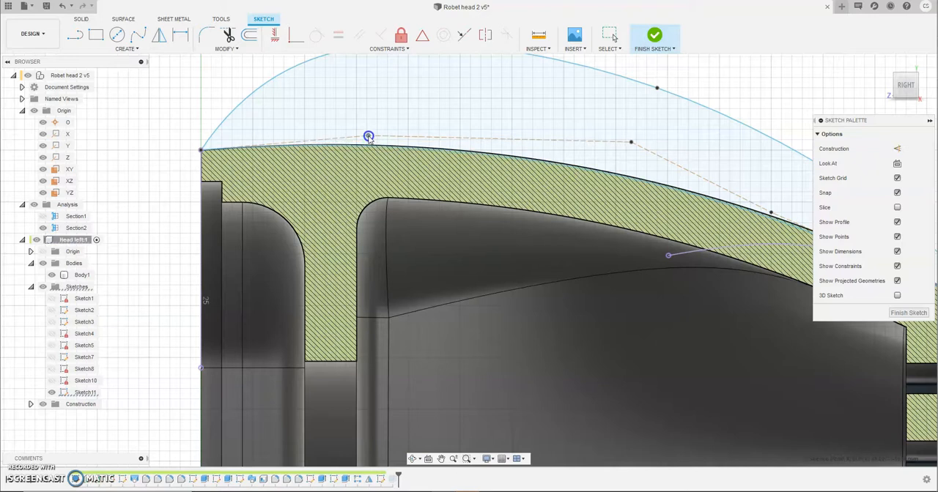
{"action": "left_click", "coordinate": [895, 312]}
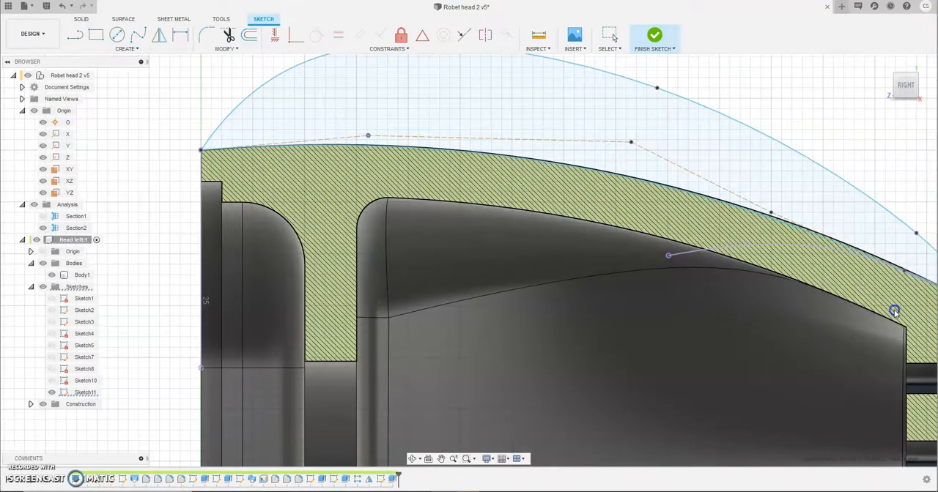
{"action": "left_click", "coordinate": [809, 327]}
Step: Examine in the section view how the crest's front end meets the head's rim
{"action": "middle_click_drag", "start_coordinate": [222, 373], "coordinate": [244, 380], "text": "shift"}
{"action": "scroll", "coordinate": [245, 379], "scroll_direction": "down", "scroll_amount": 2}
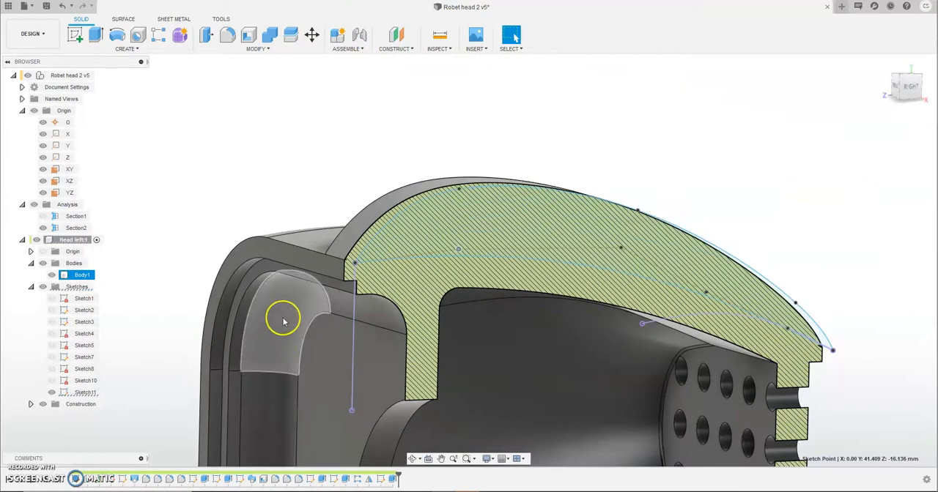
{"action": "scroll", "coordinate": [285, 318], "scroll_direction": "up", "scroll_amount": 3}
{"action": "scroll", "coordinate": [391, 266], "scroll_direction": "up", "scroll_amount": 3}
{"action": "scroll", "coordinate": [378, 220], "scroll_direction": "up", "scroll_amount": 3}
{"action": "scroll", "coordinate": [373, 213], "scroll_direction": "up", "scroll_amount": 3}
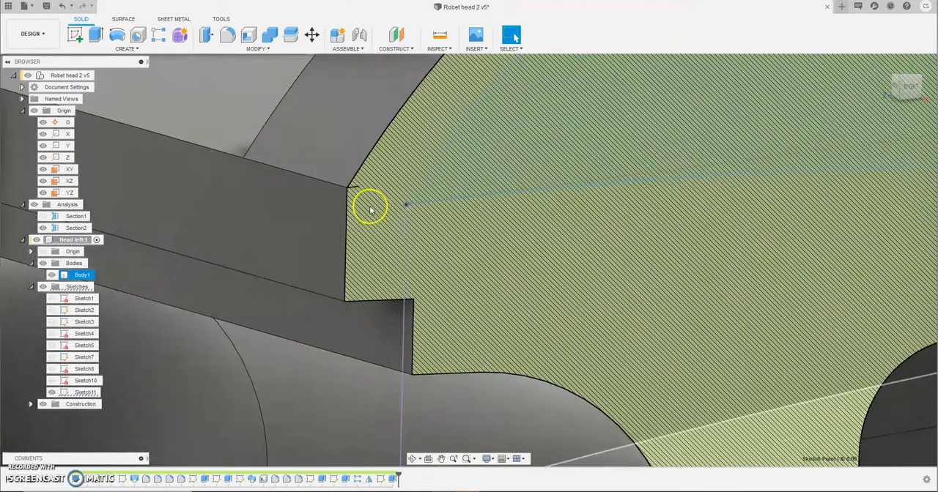
{"action": "scroll", "coordinate": [345, 198], "scroll_direction": "up", "scroll_amount": 3}
{"action": "scroll", "coordinate": [339, 176], "scroll_direction": "up", "scroll_amount": 2}
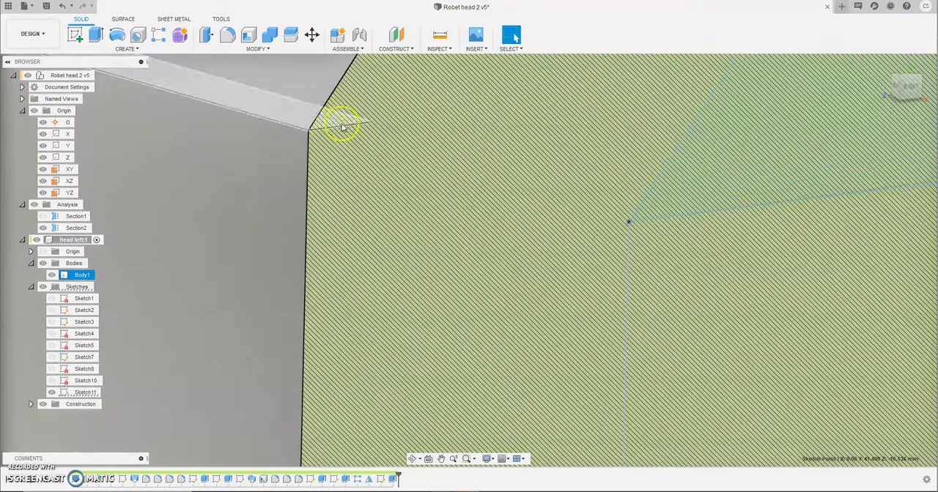
{"action": "scroll", "coordinate": [407, 275], "scroll_direction": "down", "scroll_amount": 5}
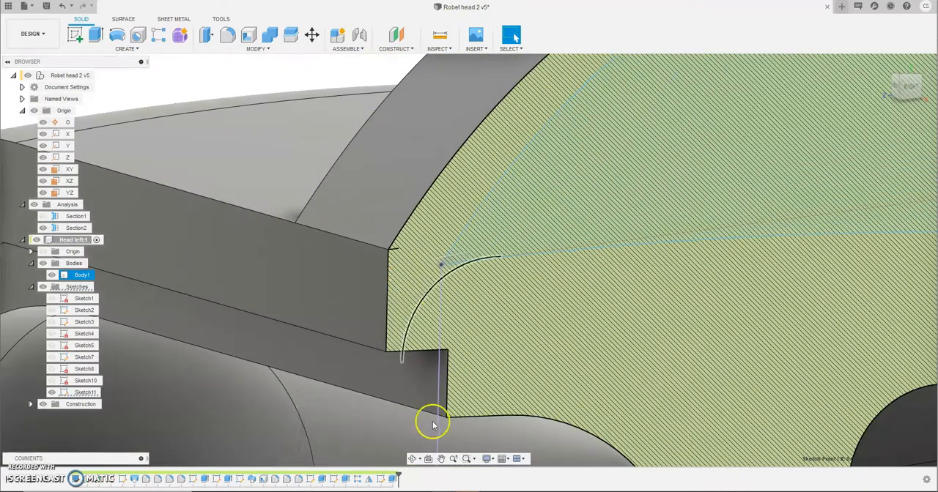
Step: Reopen Sketch11, check the splines' shared end point at the head's front edge, and finish the sketch
{"action": "right_click", "coordinate": [393, 480]}
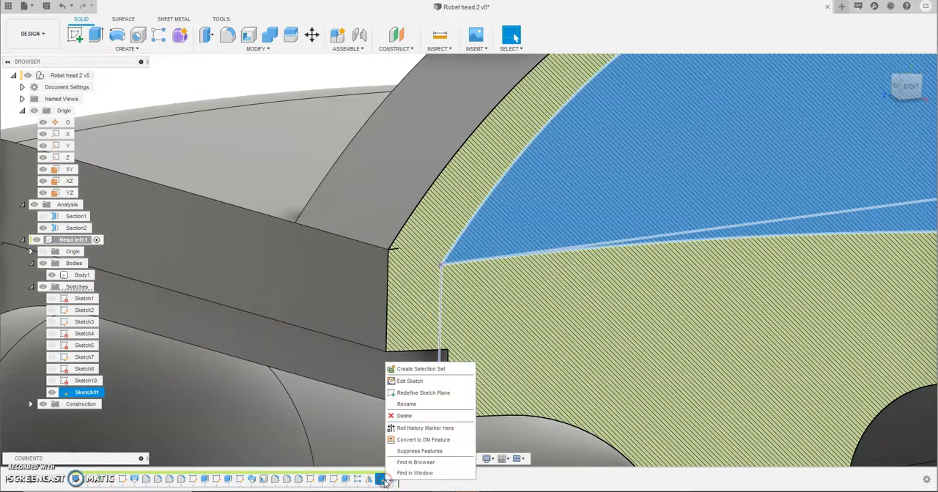
{"action": "left_click", "coordinate": [410, 381]}
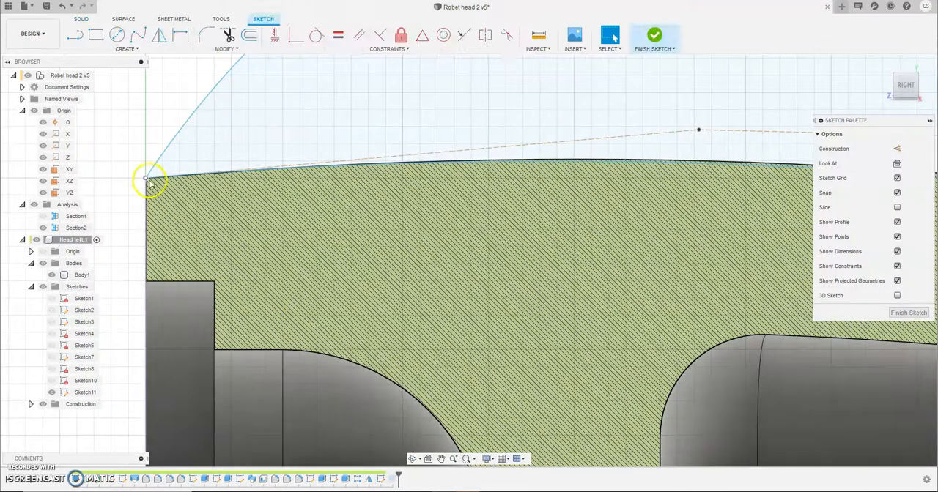
{"action": "left_click", "coordinate": [147, 180]}
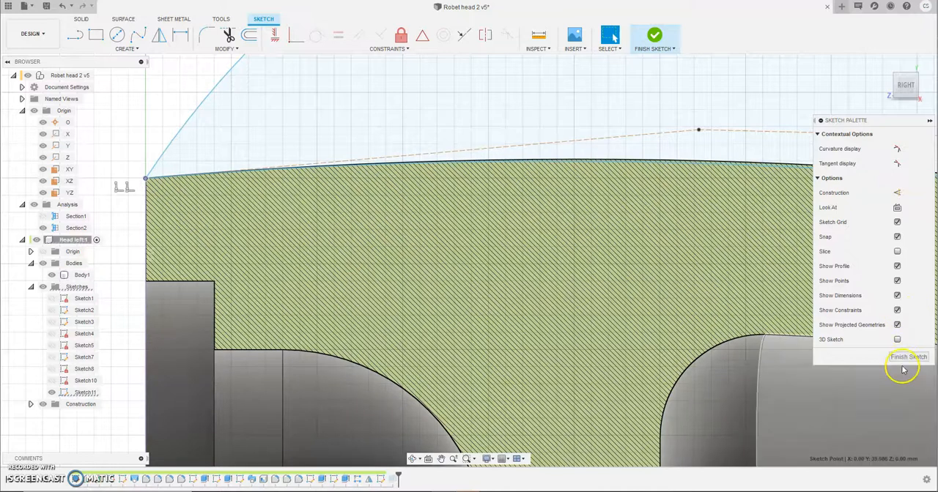
{"action": "left_click", "coordinate": [901, 358]}
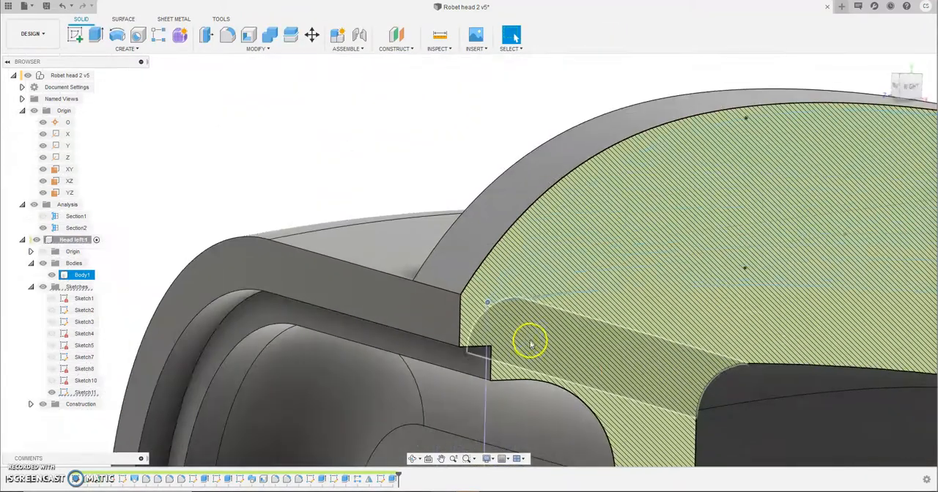
Step: Switch to the desktop publishing document and place a second image of the sectioned crest, centred below the first crest image
{"action": "middle_click_drag", "start_coordinate": [736, 334], "coordinate": [496, 285]}
{"action": "middle_click_drag", "start_coordinate": [632, 312], "coordinate": [565, 334]}
{"action": "scroll", "coordinate": [565, 337], "scroll_direction": "down", "scroll_amount": 4}
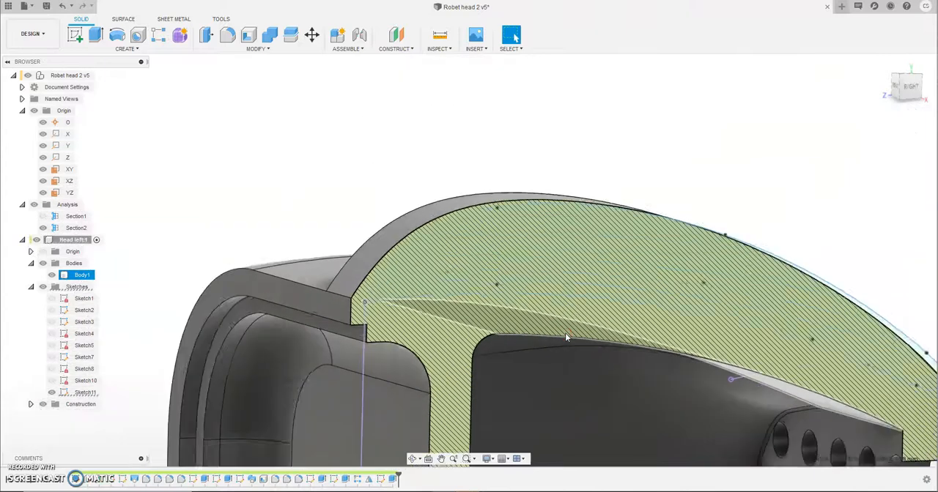
{"action": "middle_click_drag", "start_coordinate": [707, 373], "coordinate": [665, 346]}
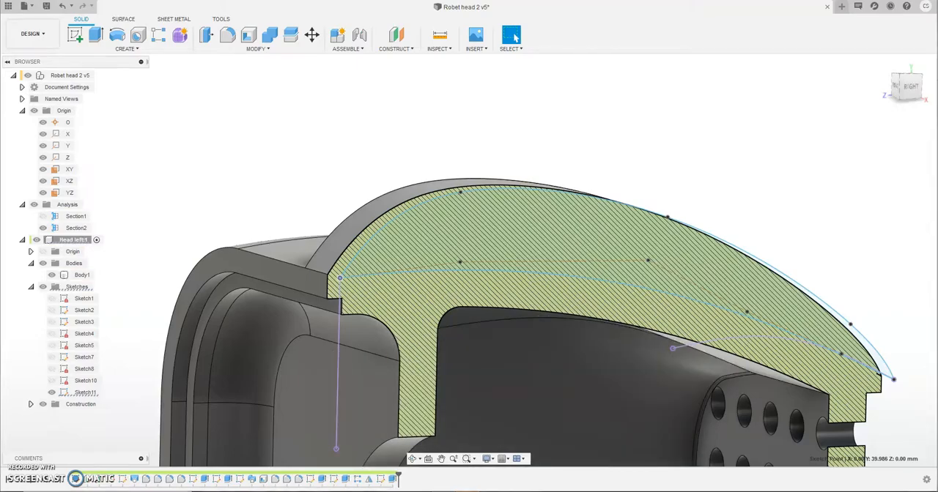
{"action": "left_click", "coordinate": [478, 371]}
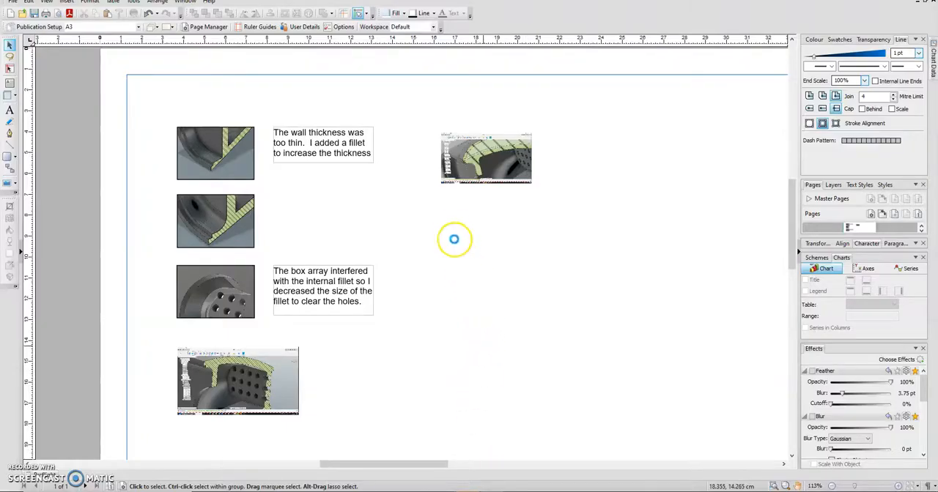
{"action": "left_click_drag", "start_coordinate": [453, 239], "coordinate": [557, 341]}
{"action": "left_click_drag", "start_coordinate": [506, 262], "coordinate": [488, 240]}
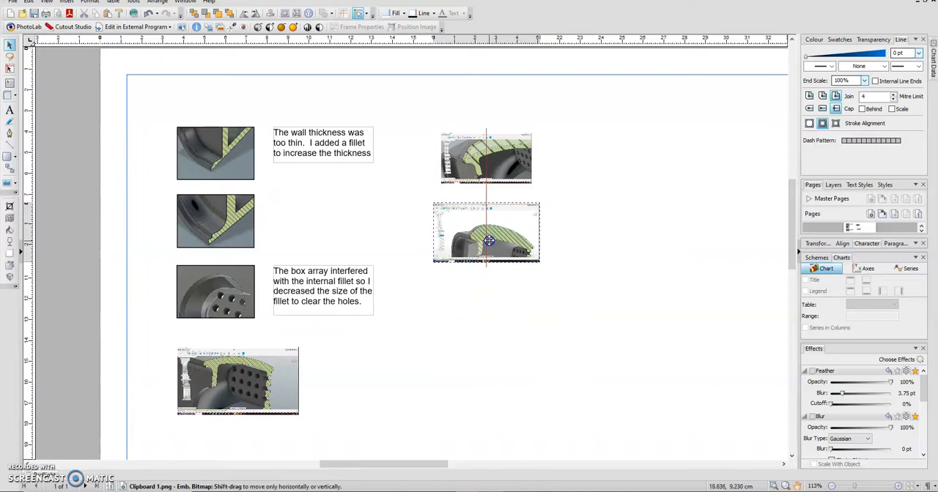
{"action": "left_click", "coordinate": [573, 345]}
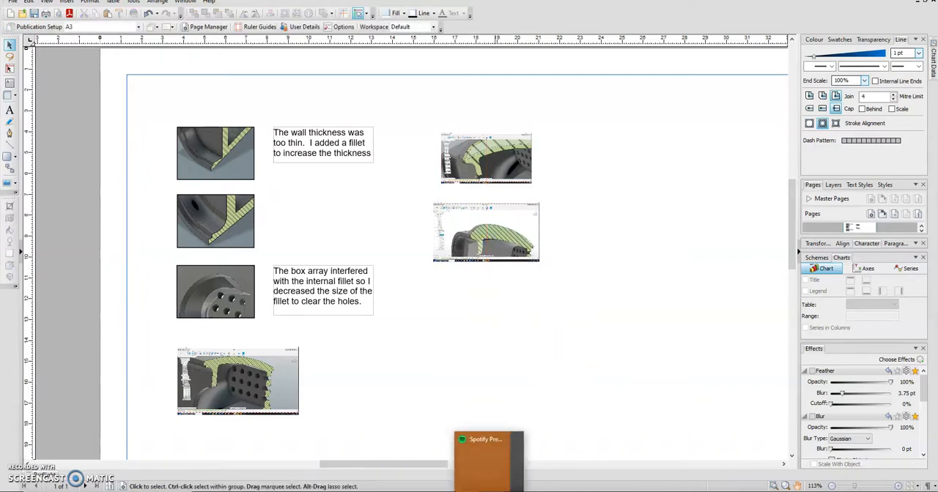
Step: Switch back to Fusion 360, hide the Section2 analysis, and display the whole head in the home view
{"action": "left_click", "coordinate": [468, 489]}
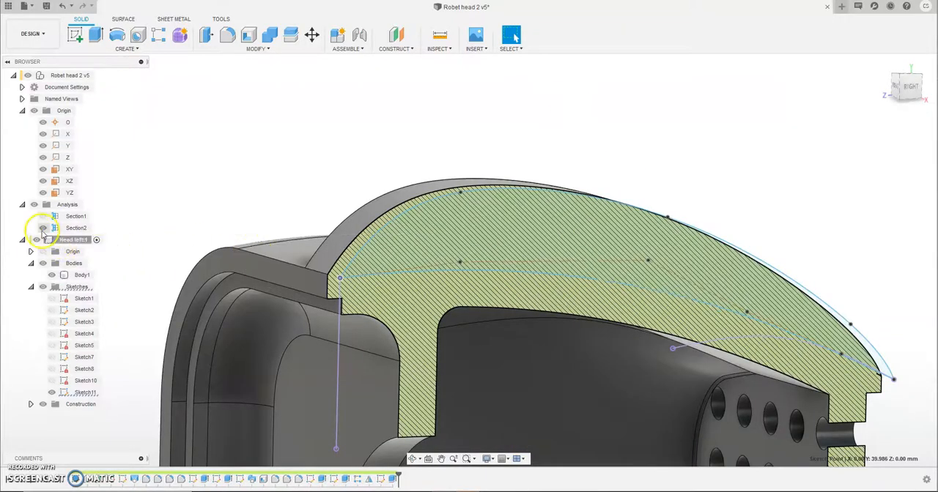
{"action": "left_click", "coordinate": [42, 229]}
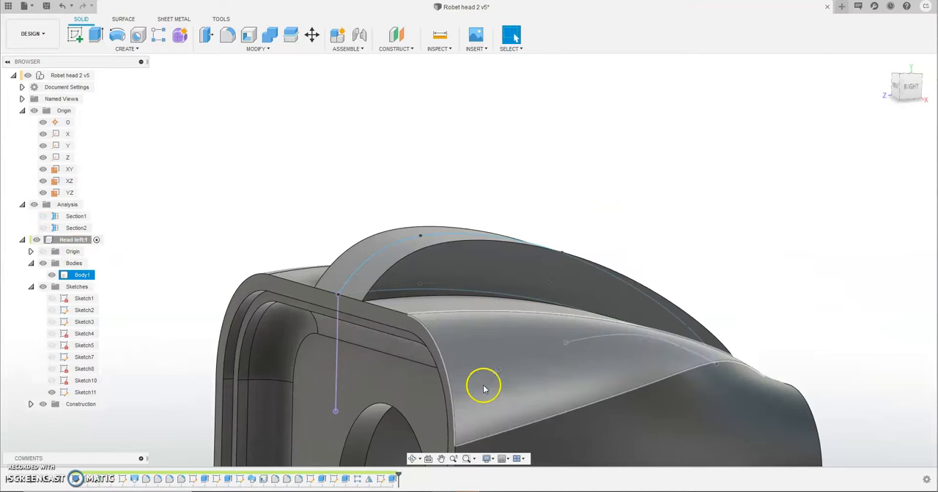
{"action": "mouse_move", "coordinate": [691, 279]}
{"action": "middle_mouse_down", "text": "shift"}
{"action": "mouse_move", "coordinate": [686, 289]}
{"action": "mouse_move", "coordinate": [634, 289]}
{"action": "mouse_move", "coordinate": [628, 300]}
{"action": "mouse_move", "coordinate": [669, 303]}
{"action": "mouse_move", "coordinate": [698, 337]}
{"action": "mouse_move", "coordinate": [699, 358]}
{"action": "mouse_move", "coordinate": [685, 352]}
{"action": "mouse_move", "coordinate": [669, 375]}
{"action": "middle_mouse_up", "text": "shift"}
{"action": "scroll", "coordinate": [669, 379], "scroll_direction": "down", "scroll_amount": 5}
{"action": "middle_click_drag", "start_coordinate": [681, 407], "coordinate": [598, 280]}
{"action": "mouse_move", "coordinate": [639, 378]}
{"action": "middle_mouse_down", "text": "shift"}
{"action": "mouse_move", "coordinate": [638, 350]}
{"action": "mouse_move", "coordinate": [636, 377]}
{"action": "middle_mouse_up", "text": "shift"}
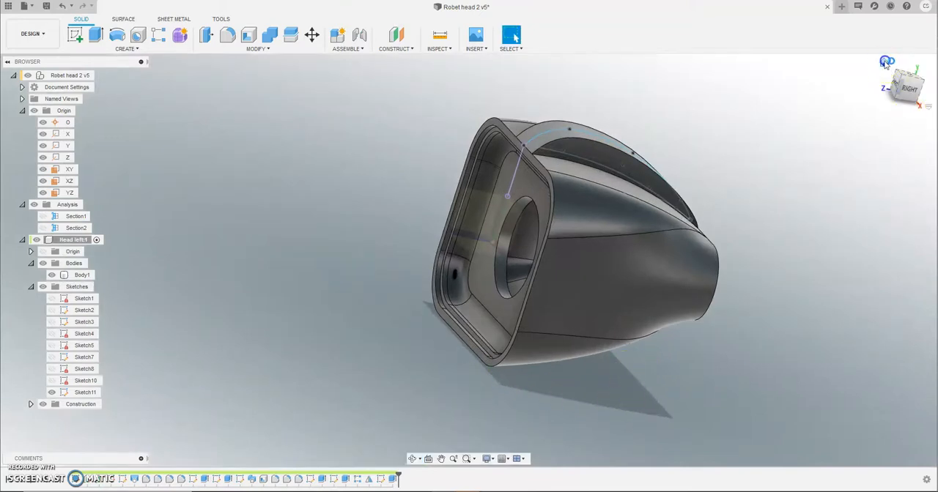
{"action": "left_click", "coordinate": [885, 62]}
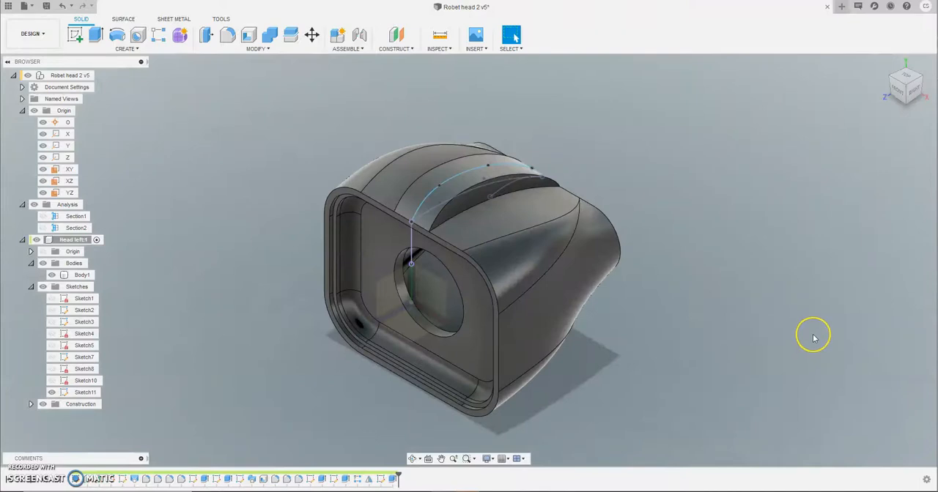